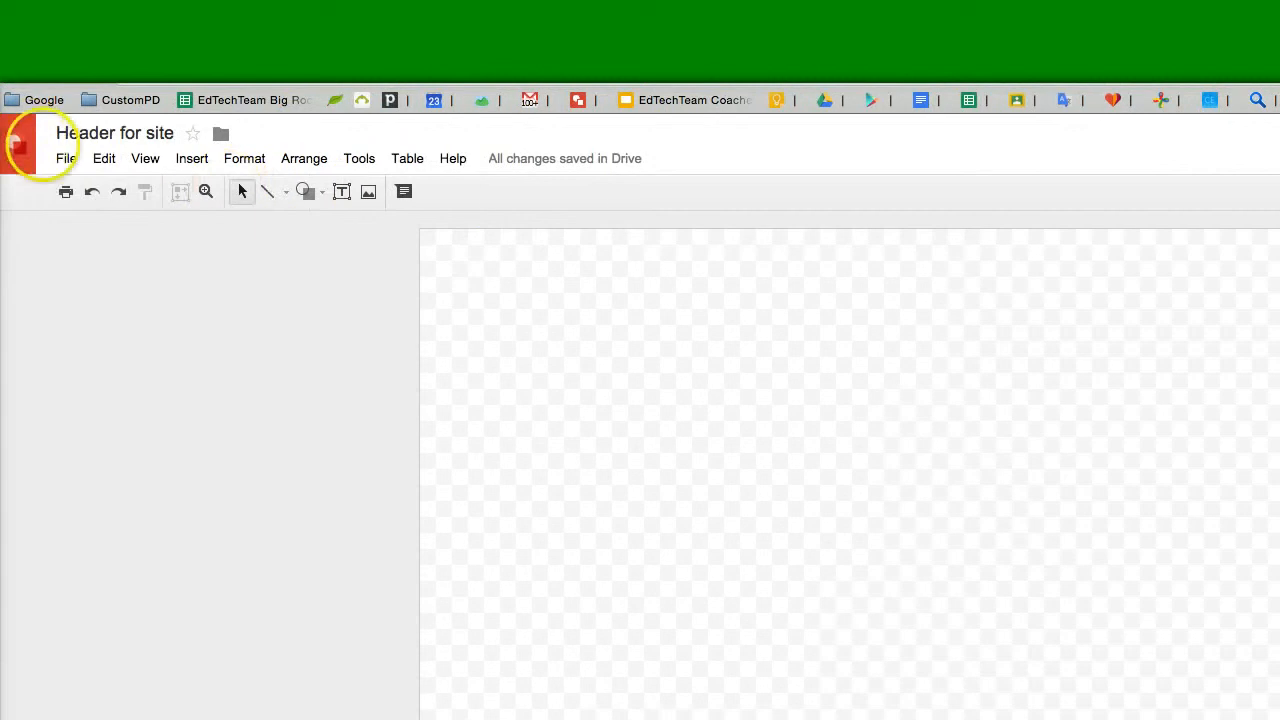
- Open the page setup and switch the page size to a custom size
click(0, 158)
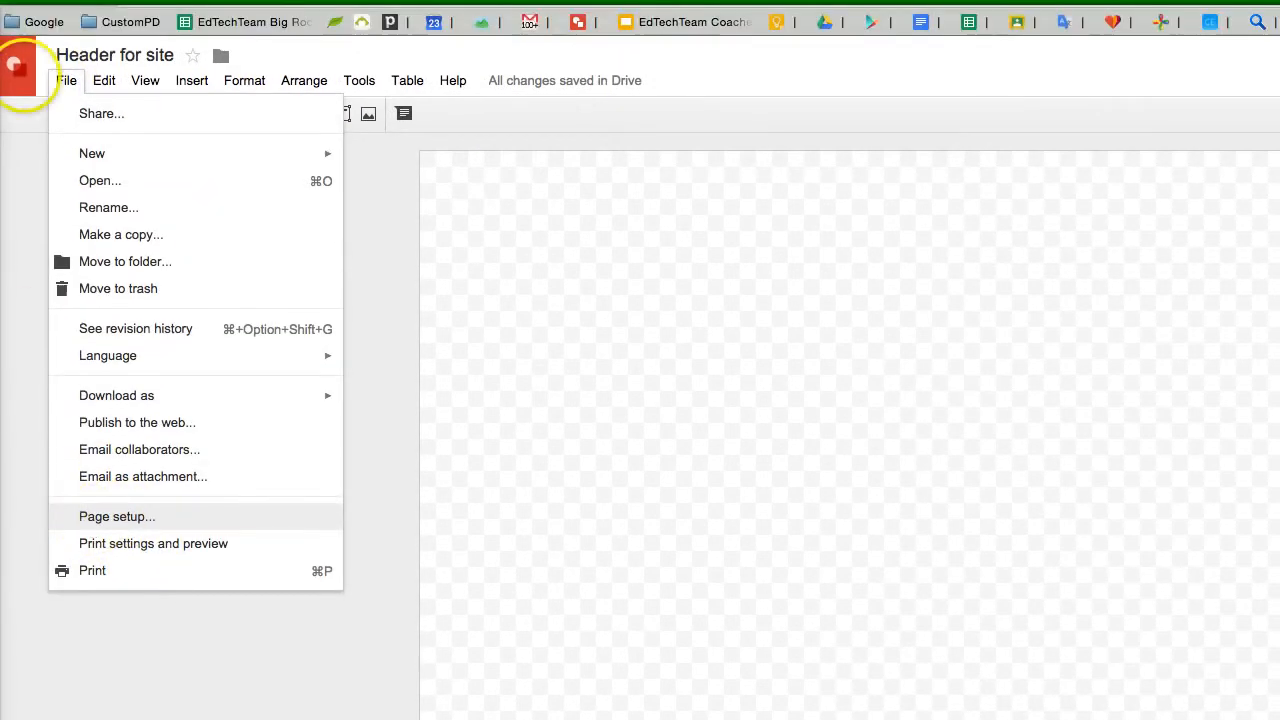
click(501, 339)
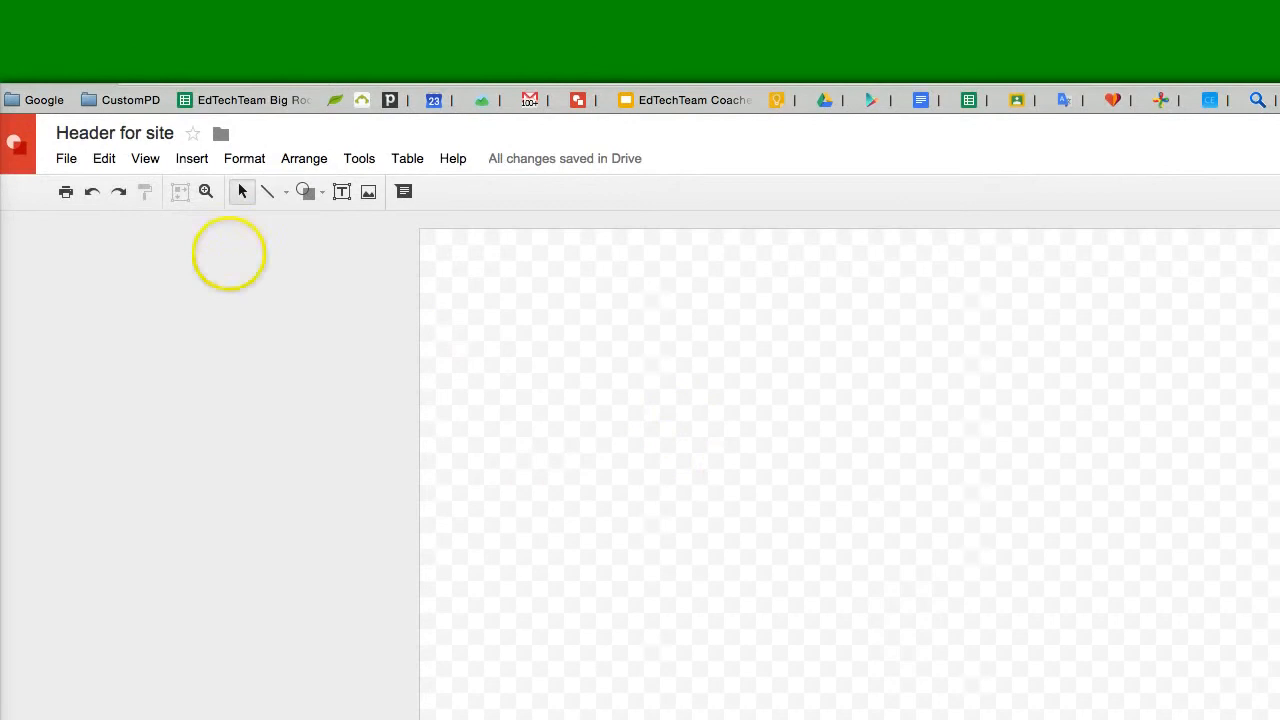
click(66, 133)
click(127, 583)
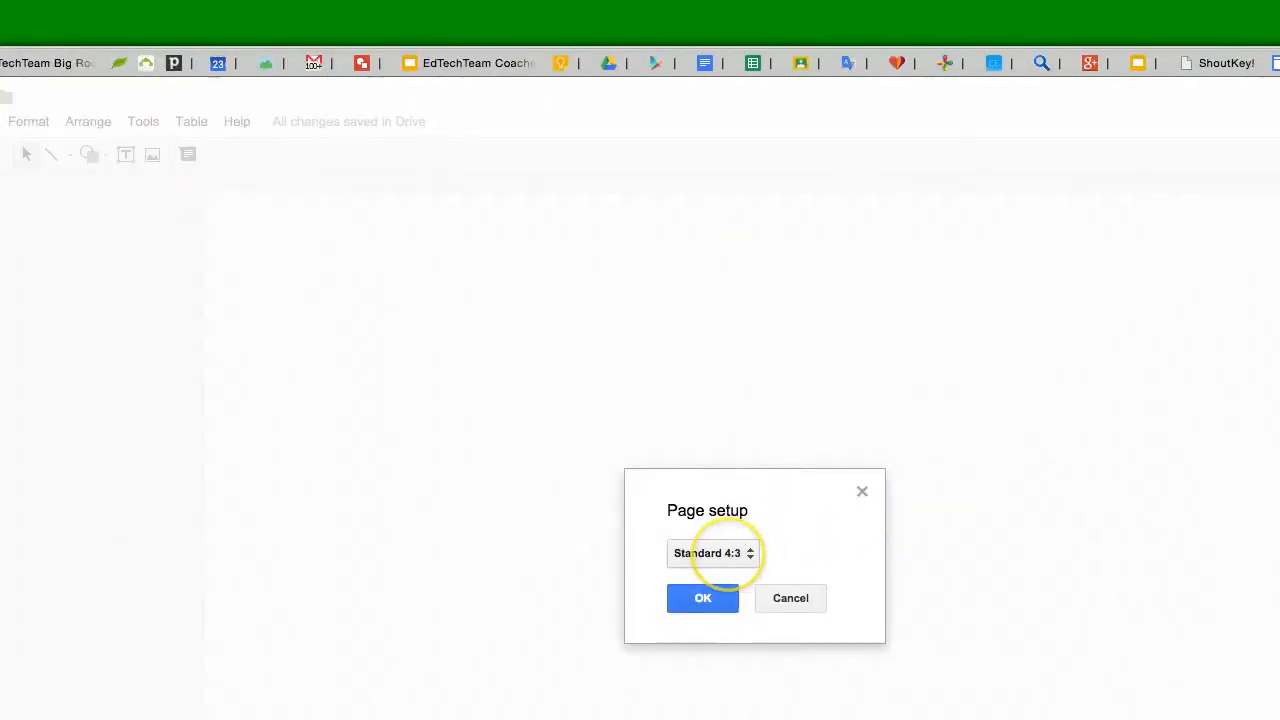
click(727, 555)
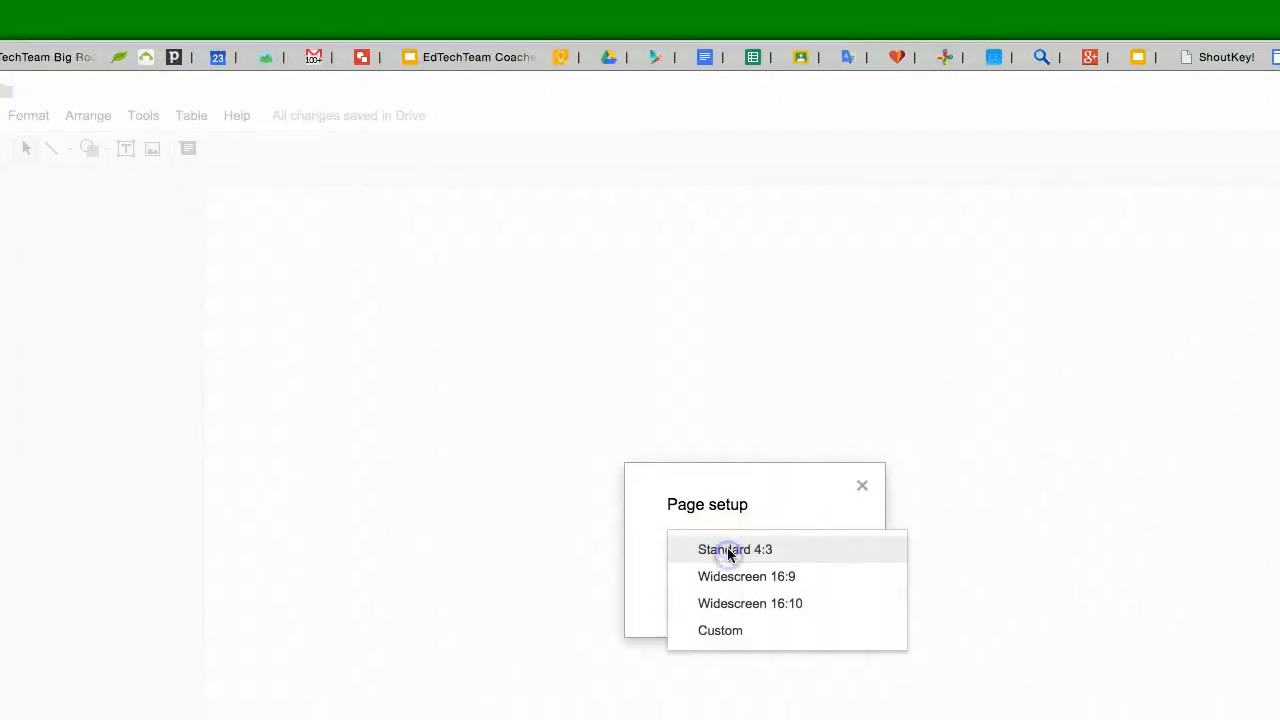
click(722, 551)
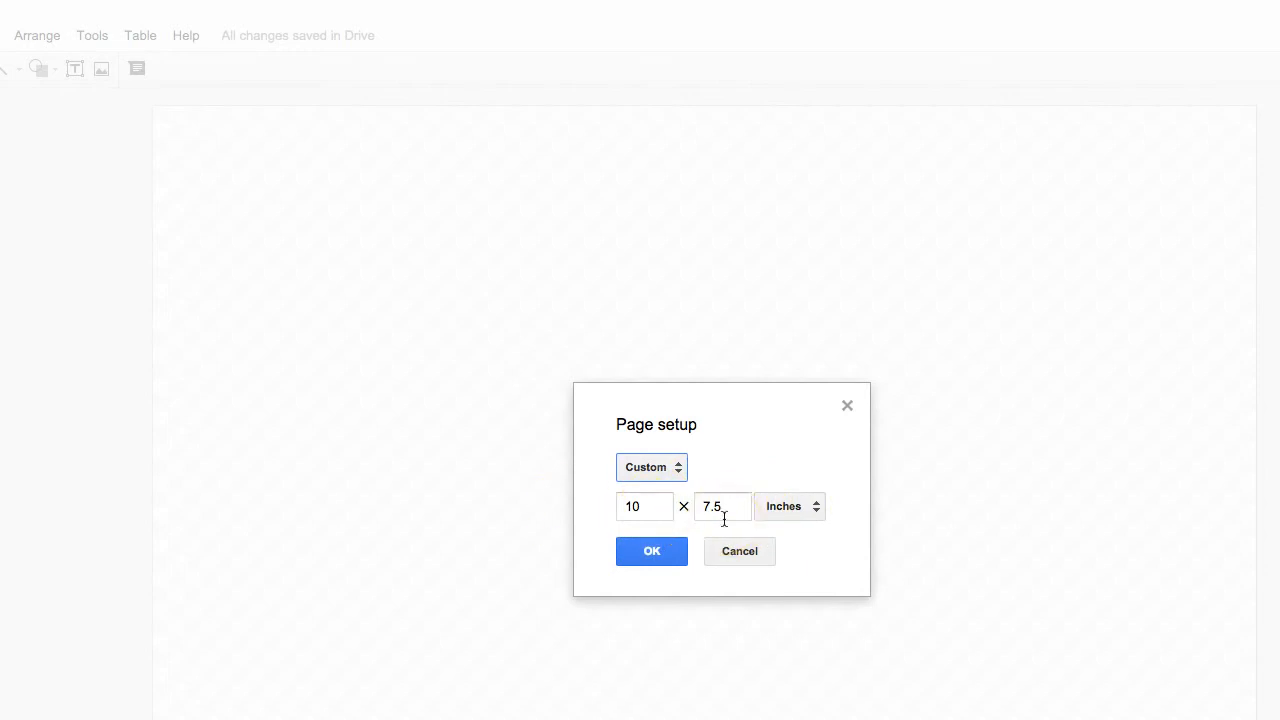
- Change the custom page size units to pixels
click(640, 506)
text(00)
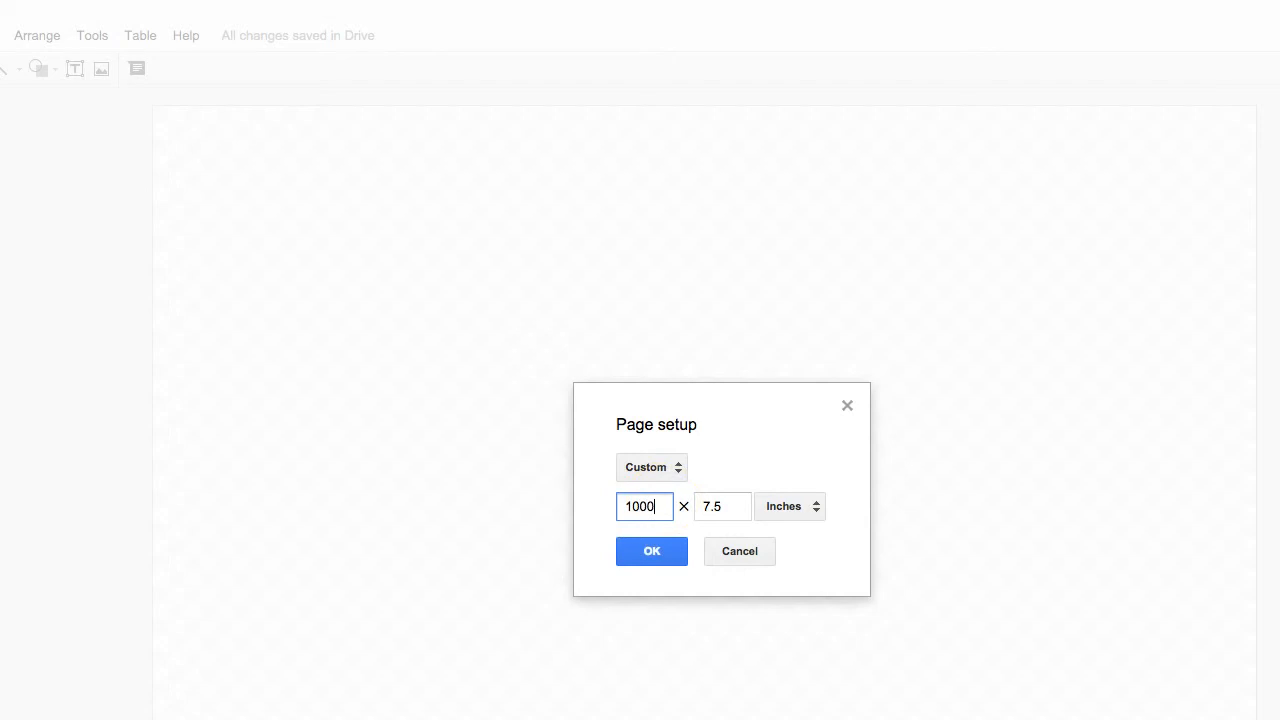
click(745, 506)
click(758, 587)
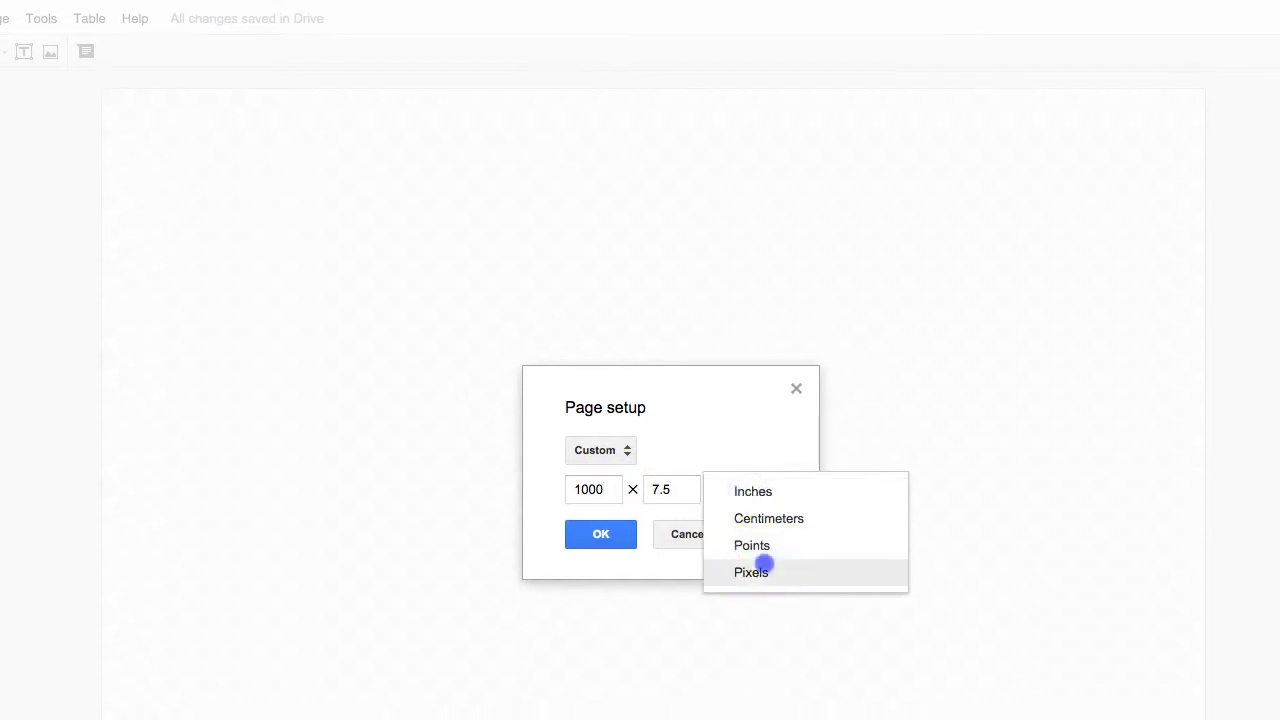
- Set the page width to 800 pixels, shorten the height, and apply the page setup
double_click(600, 443)
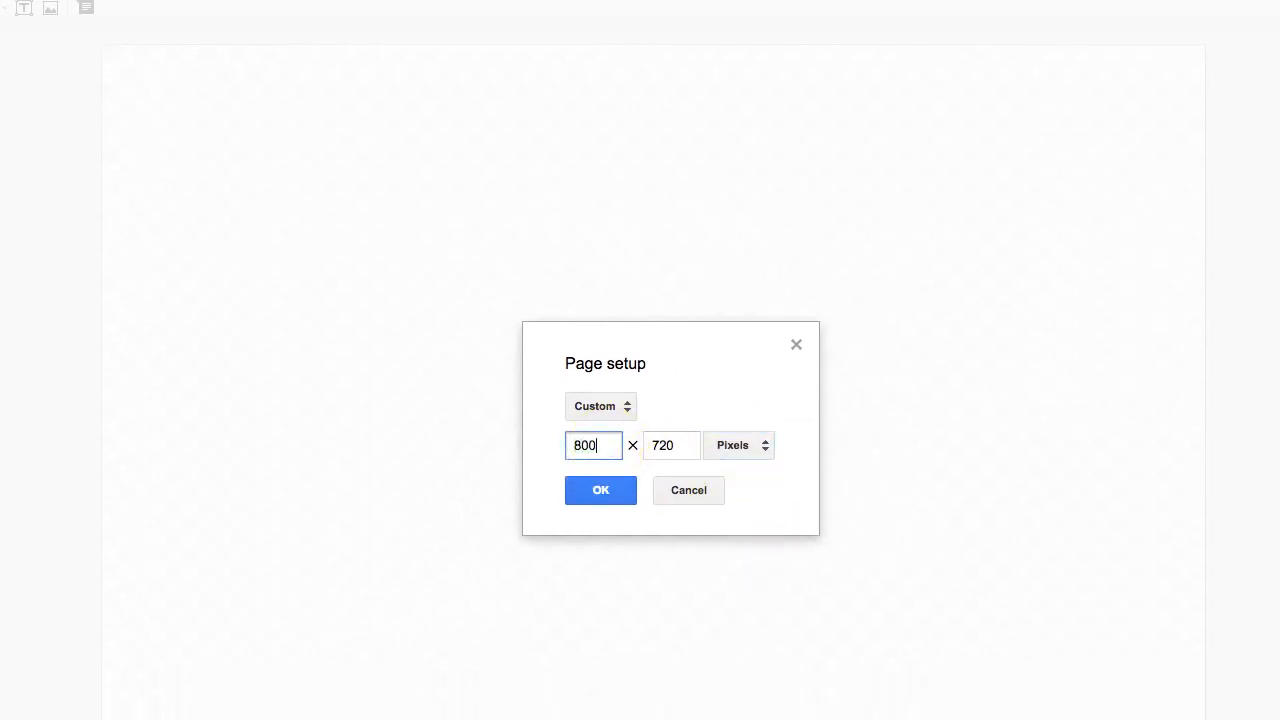
double_click(672, 442)
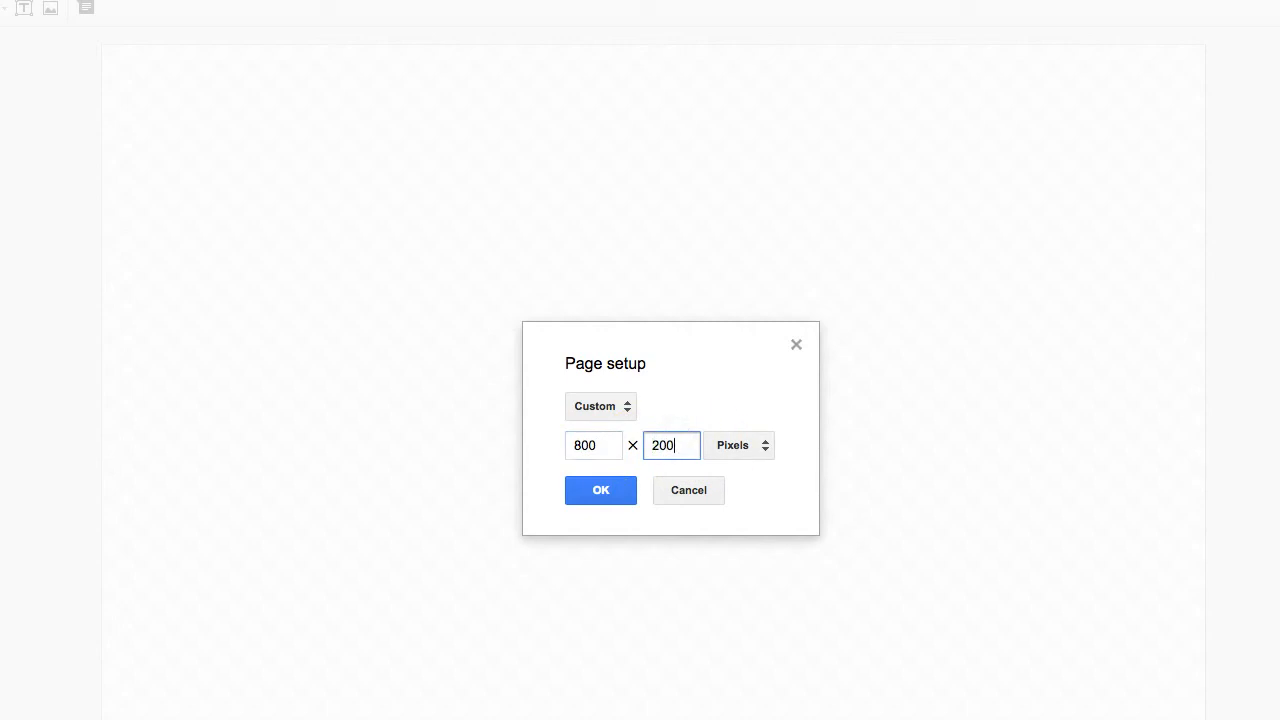
key(BackSpace)
key(BackSpace)
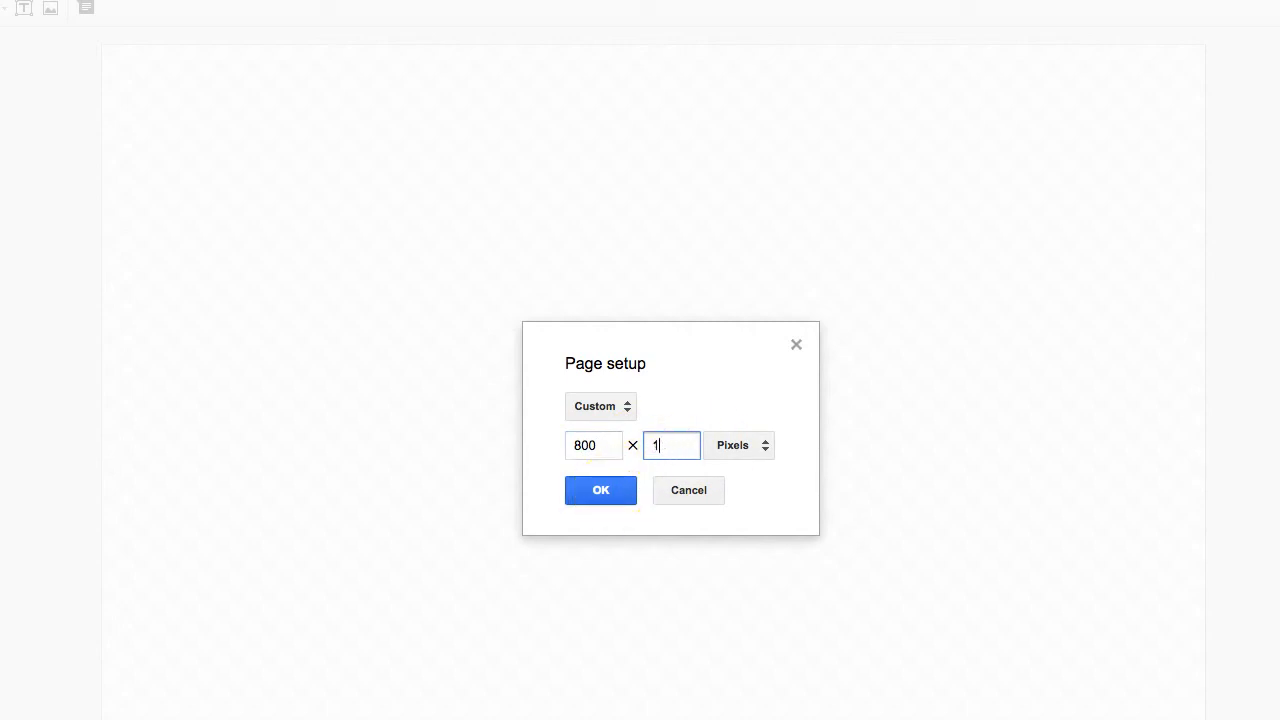
text(0)
click(601, 490)
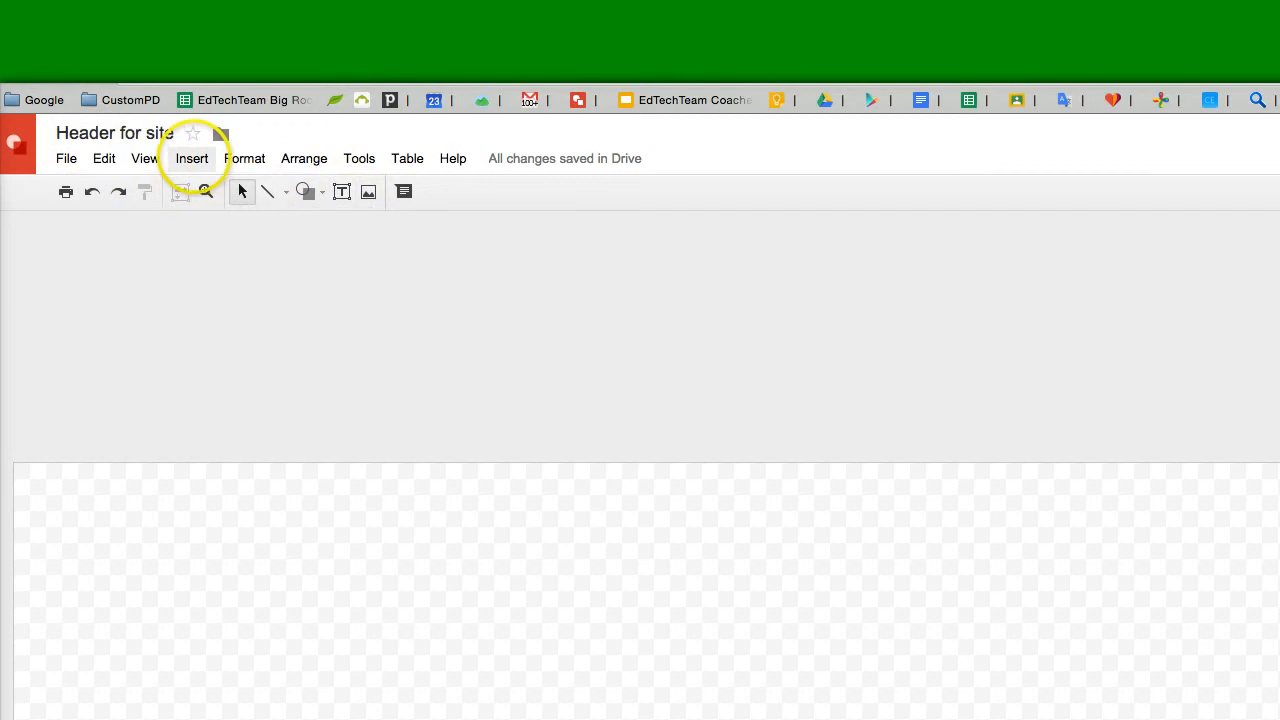
- Open the image insertion dialog and go to its image search
click(191, 158)
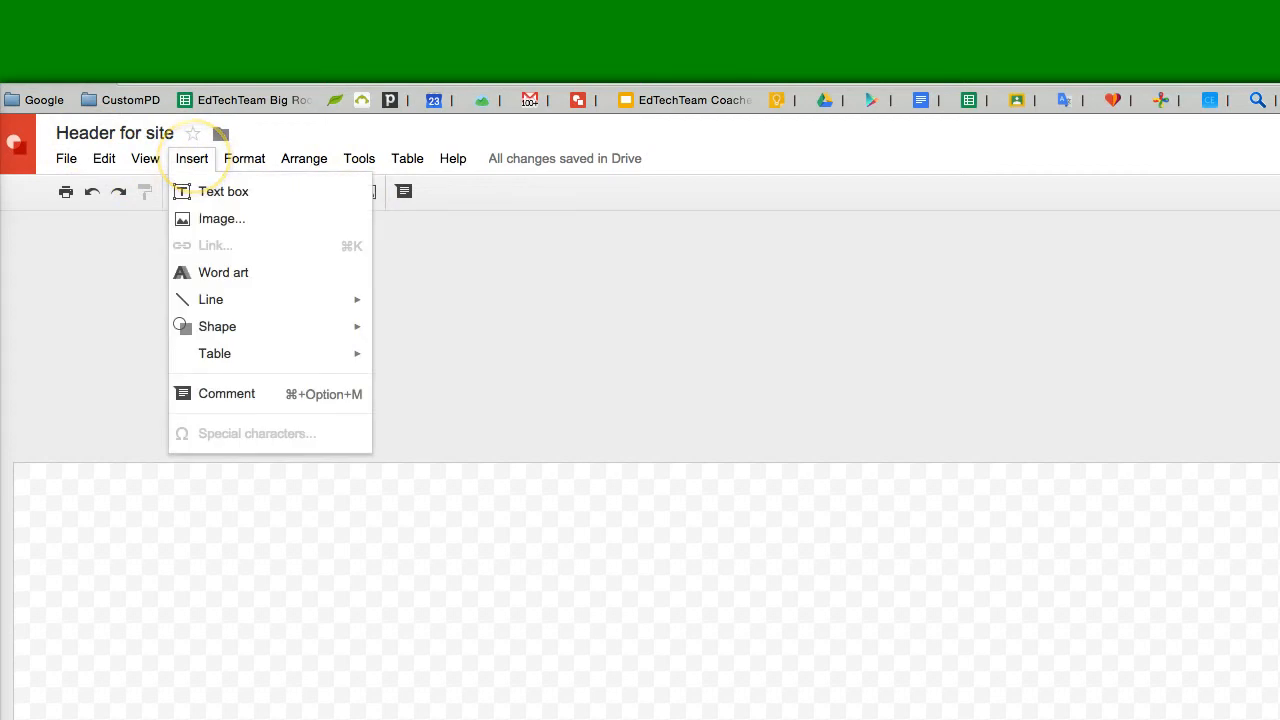
click(191, 158)
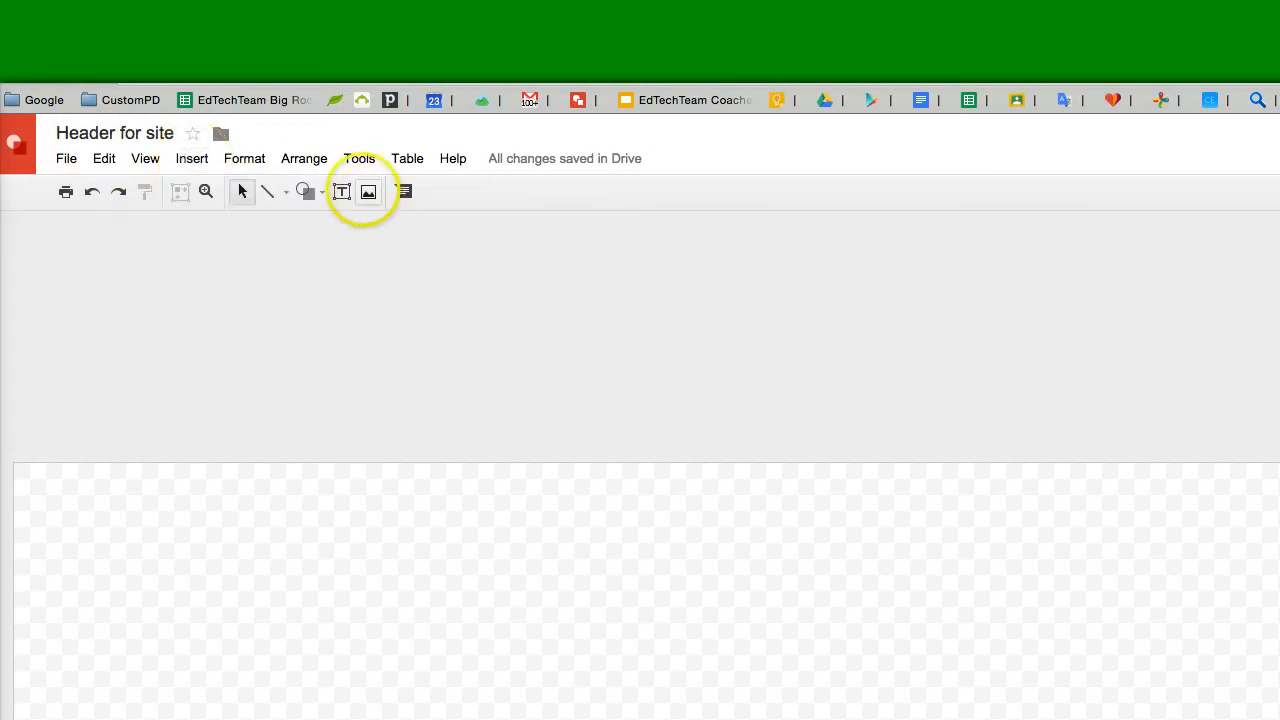
click(368, 192)
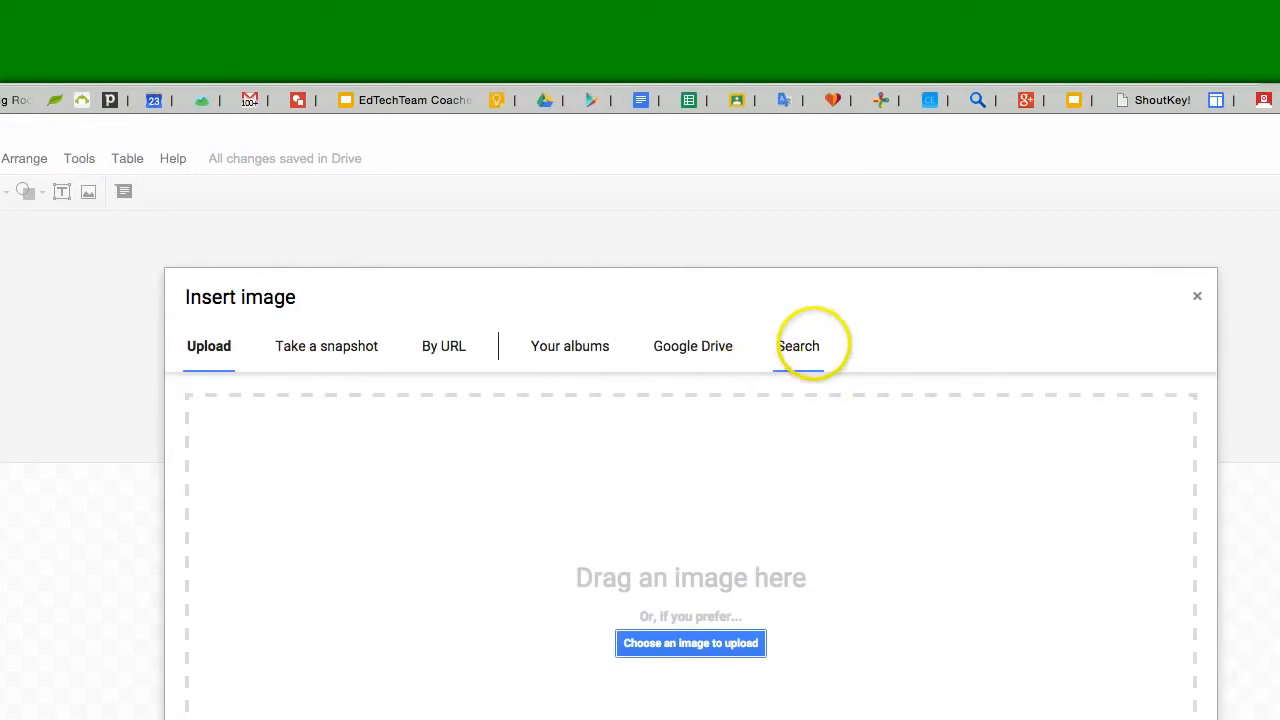
click(805, 346)
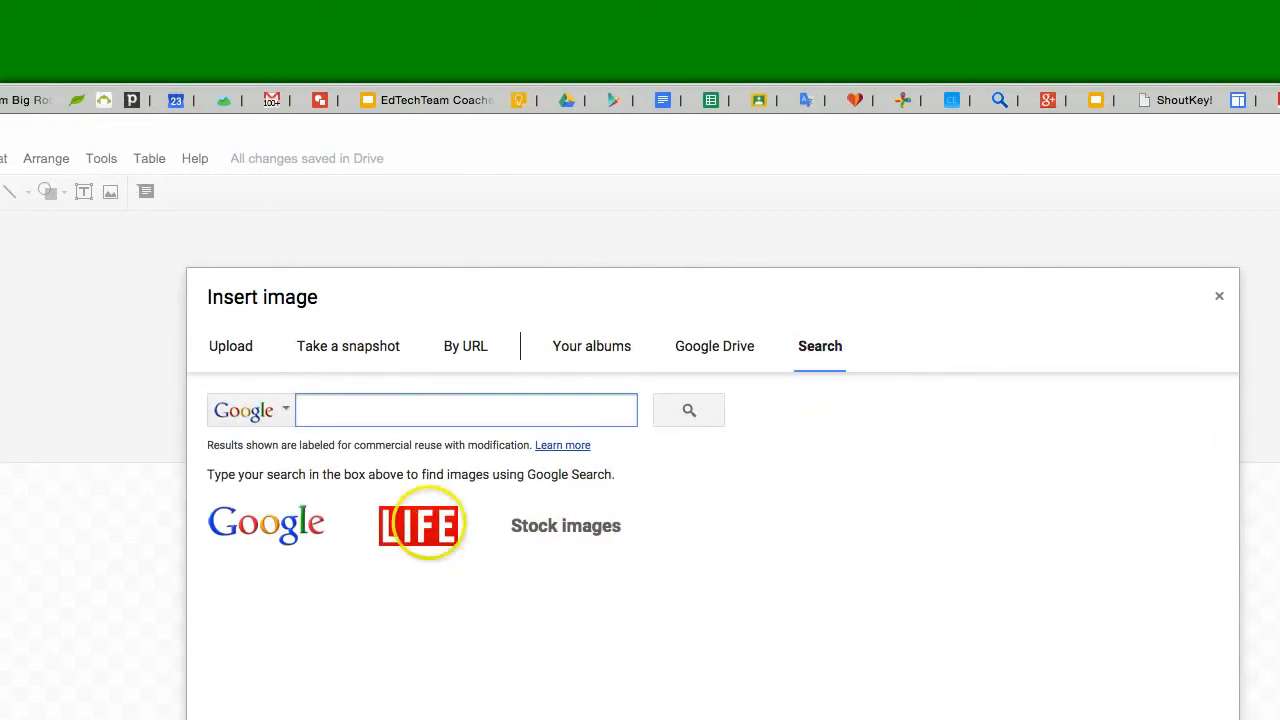
- Search the LIFE photo archive for baseball and browse the results
click(422, 522)
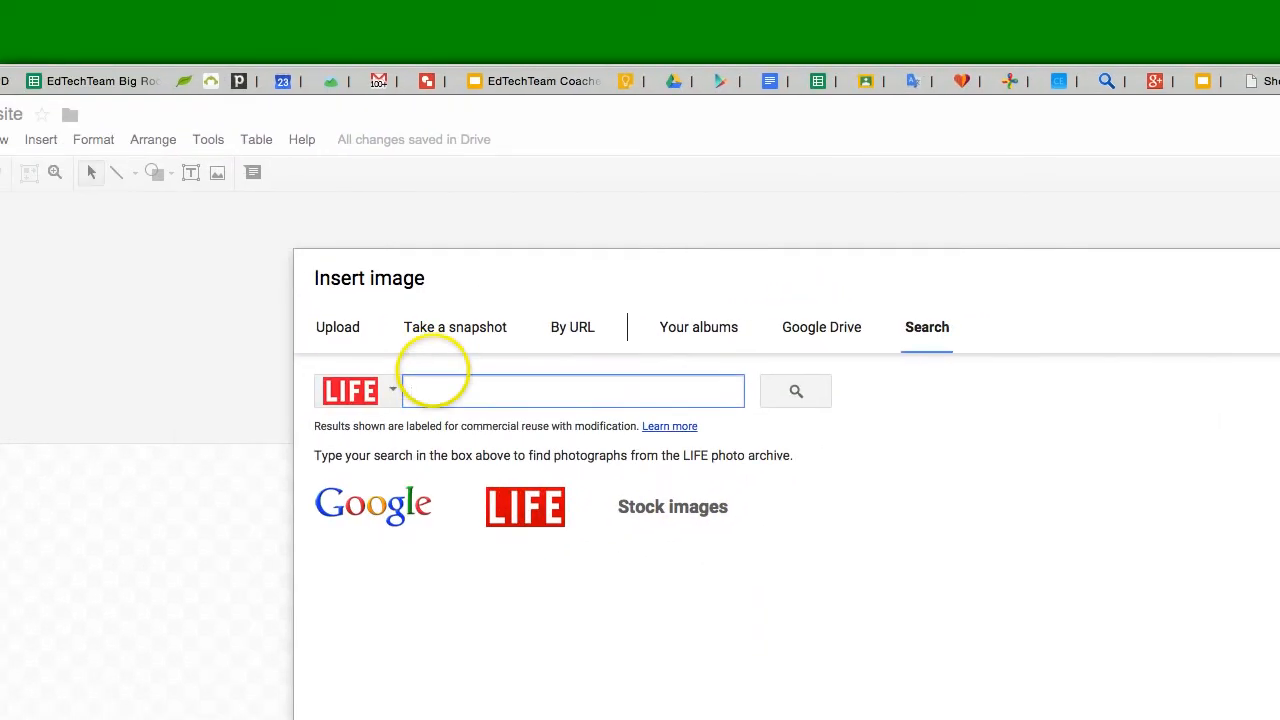
text(baseball)
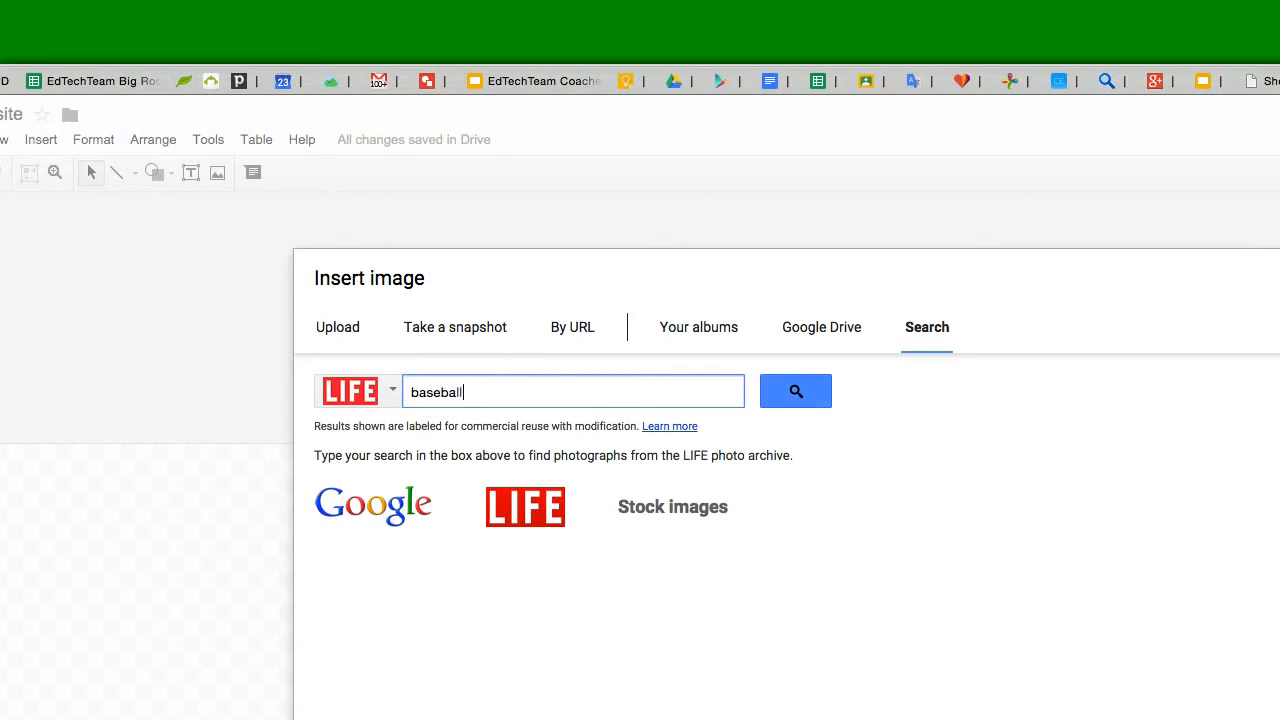
key(Return)
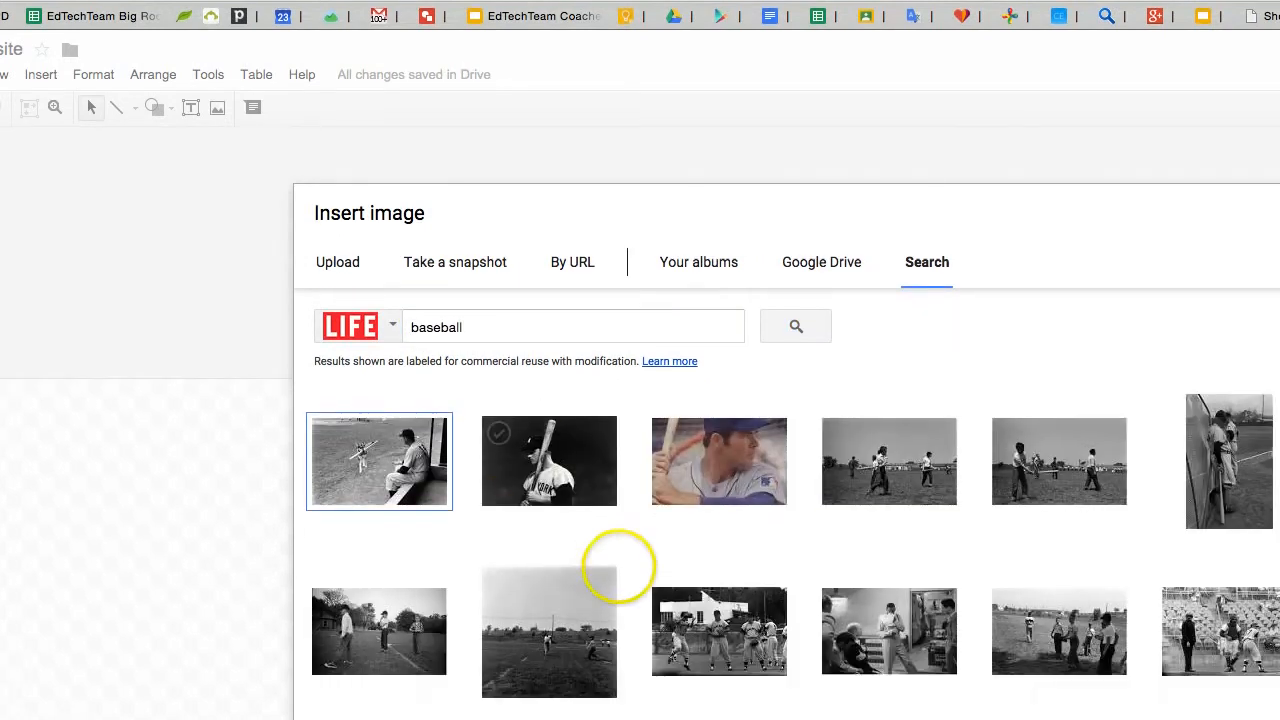
scroll(618, 566, down, 5)
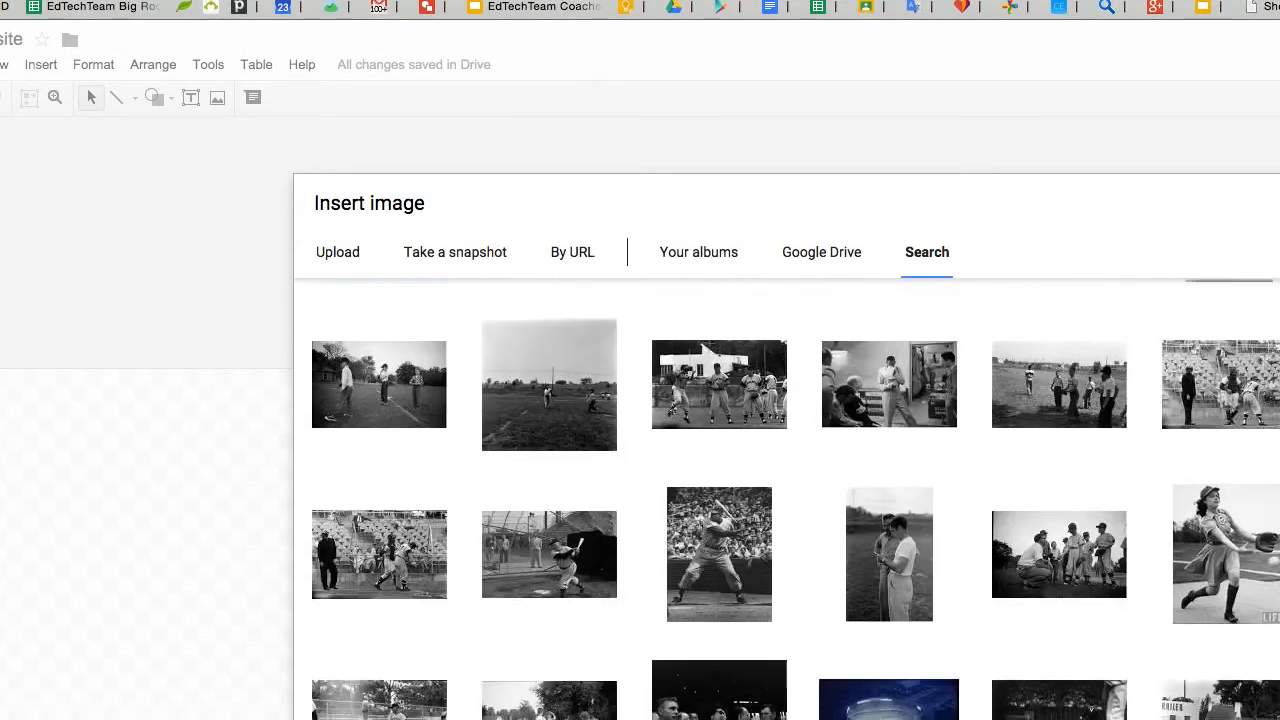
scroll(786, 498, down, 9)
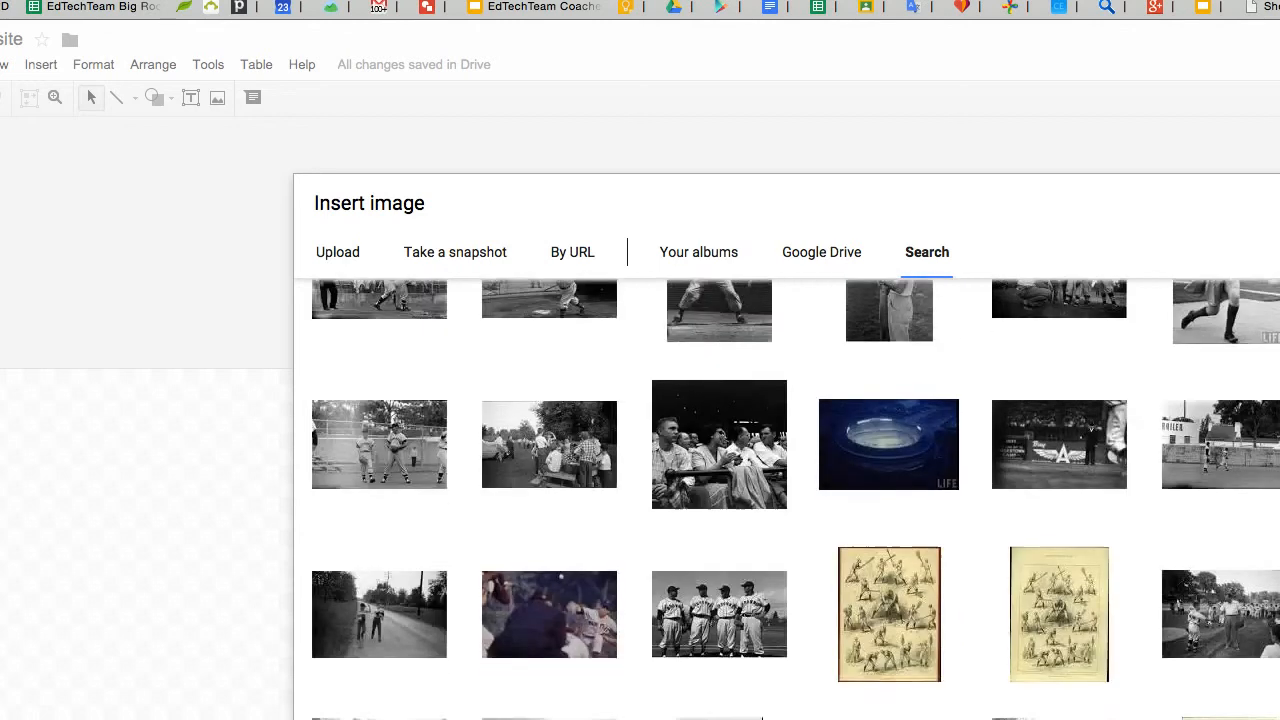
scroll(786, 498, up, 10)
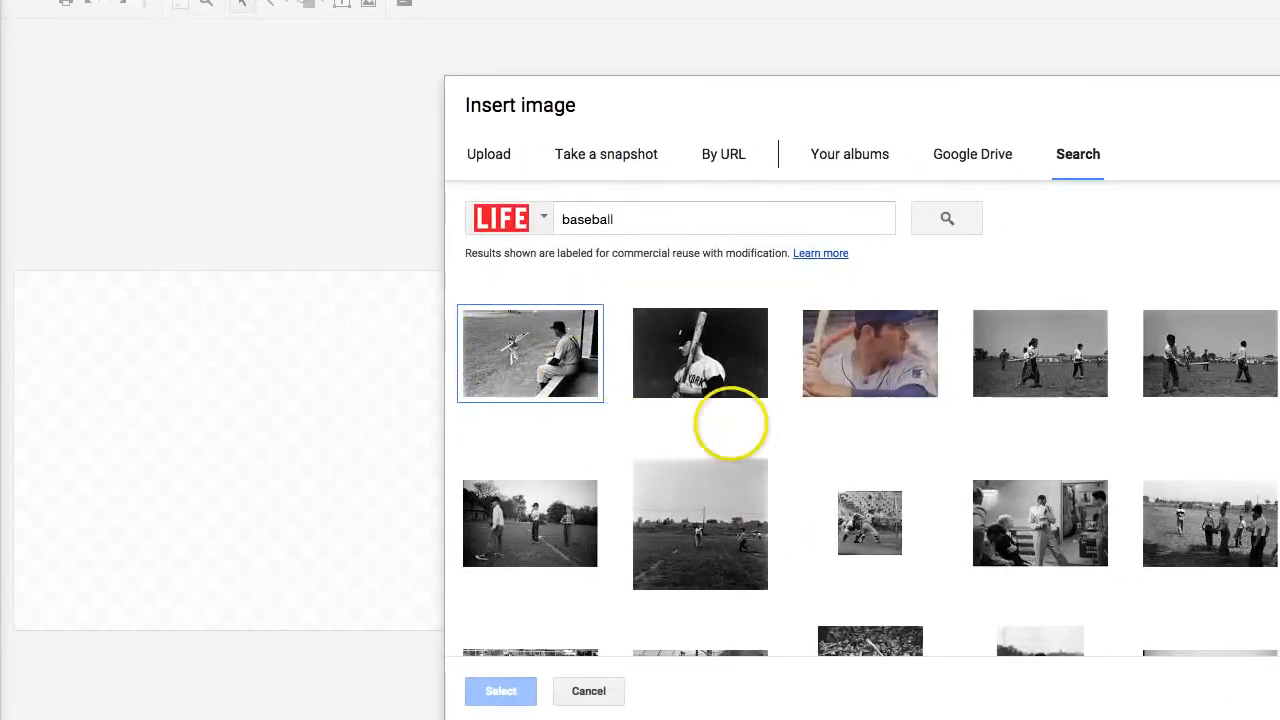
- Insert the photo of a batter, catcher and umpire in front of the stands
click(363, 455)
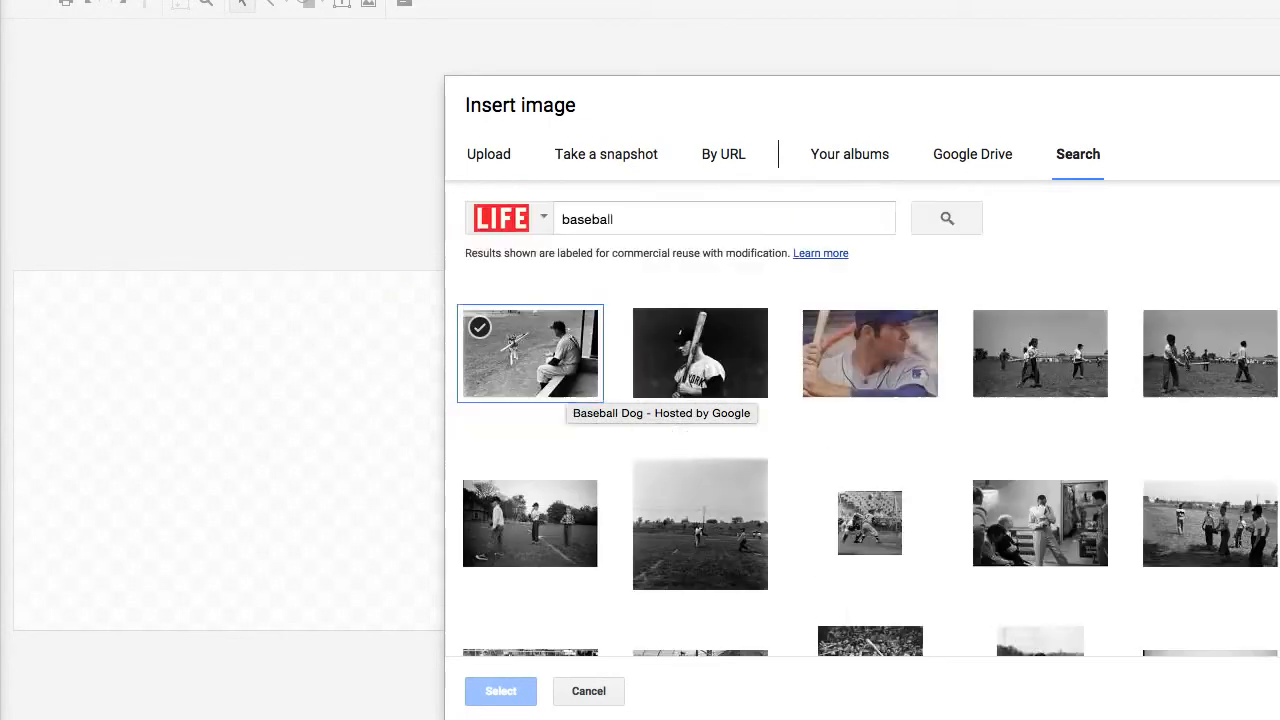
click(901, 341)
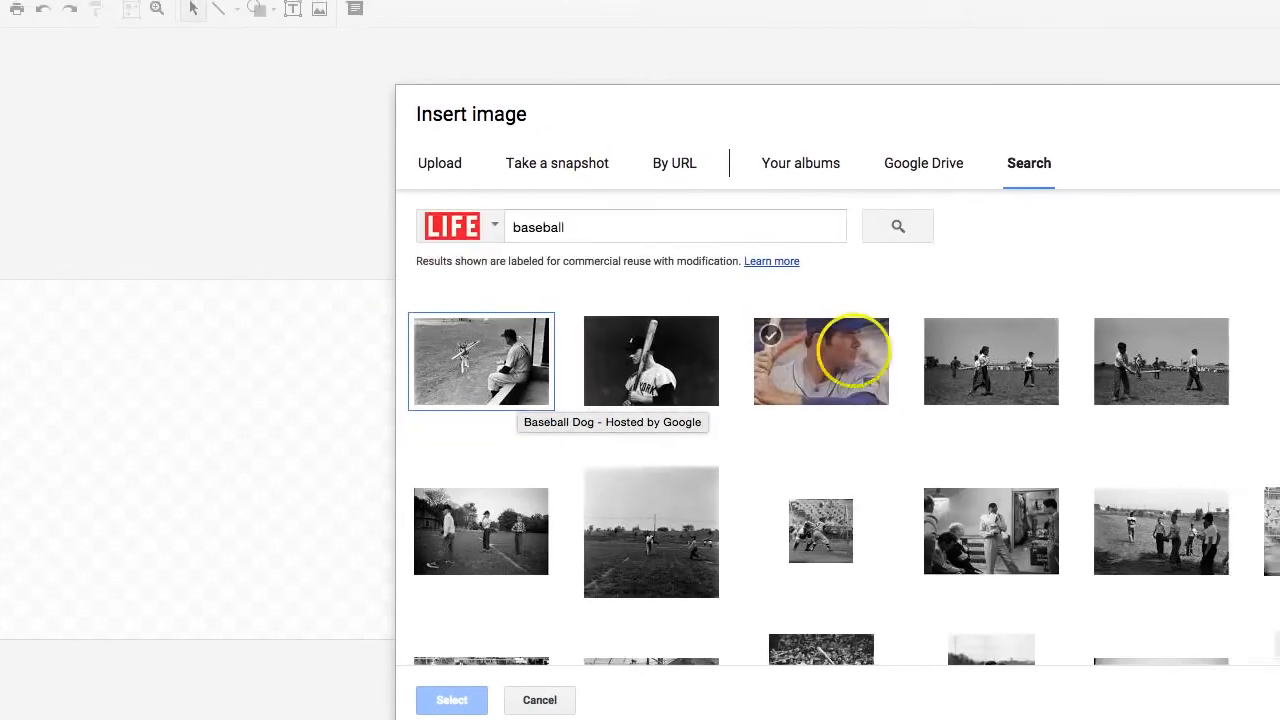
double_click(534, 225)
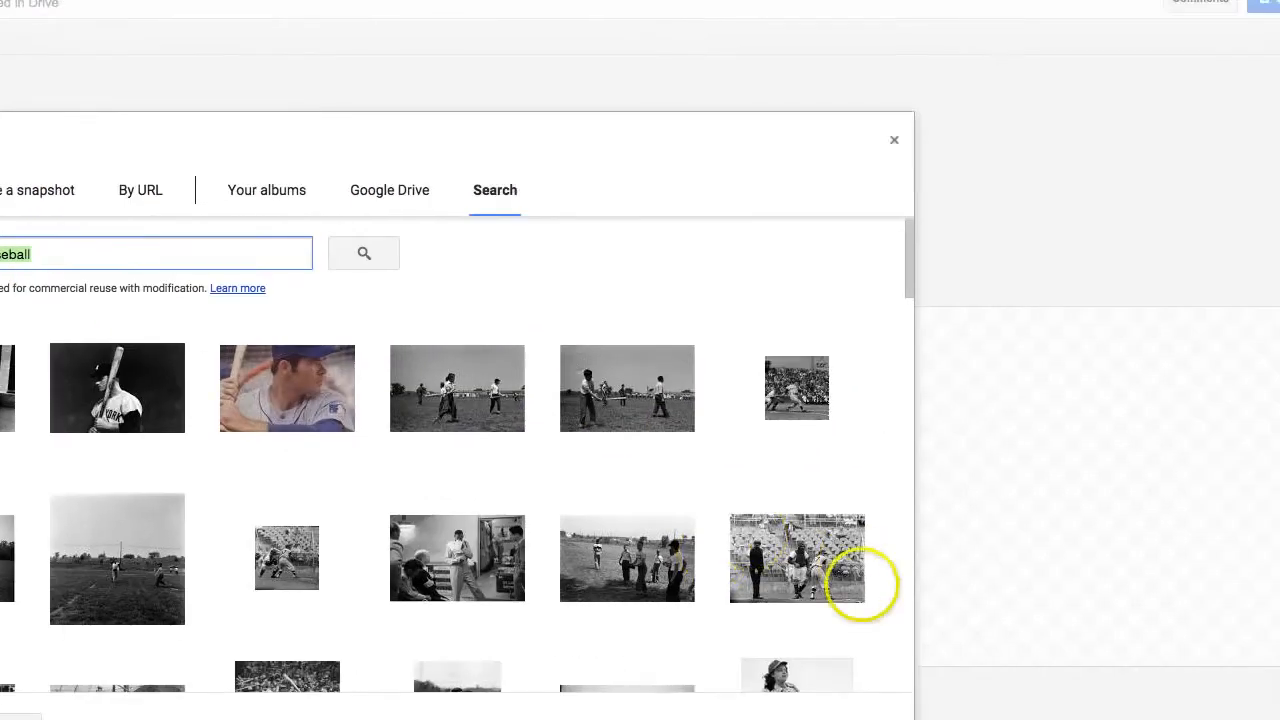
click(781, 560)
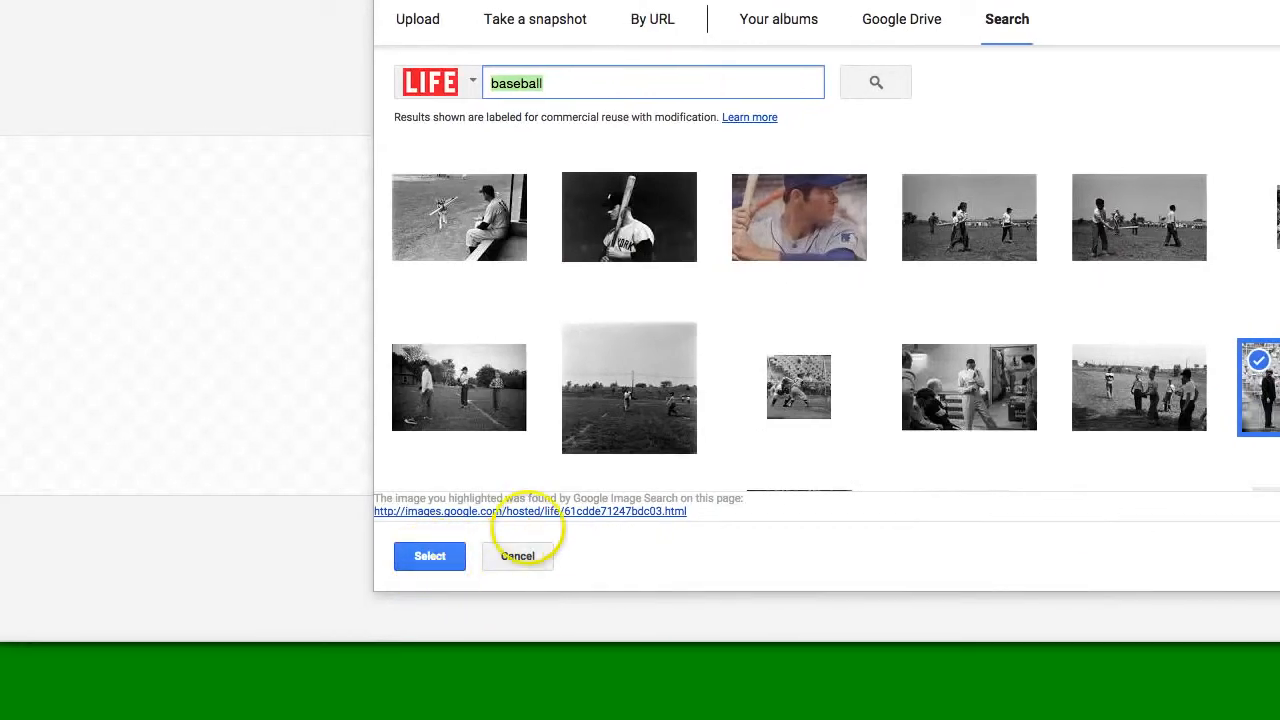
click(476, 557)
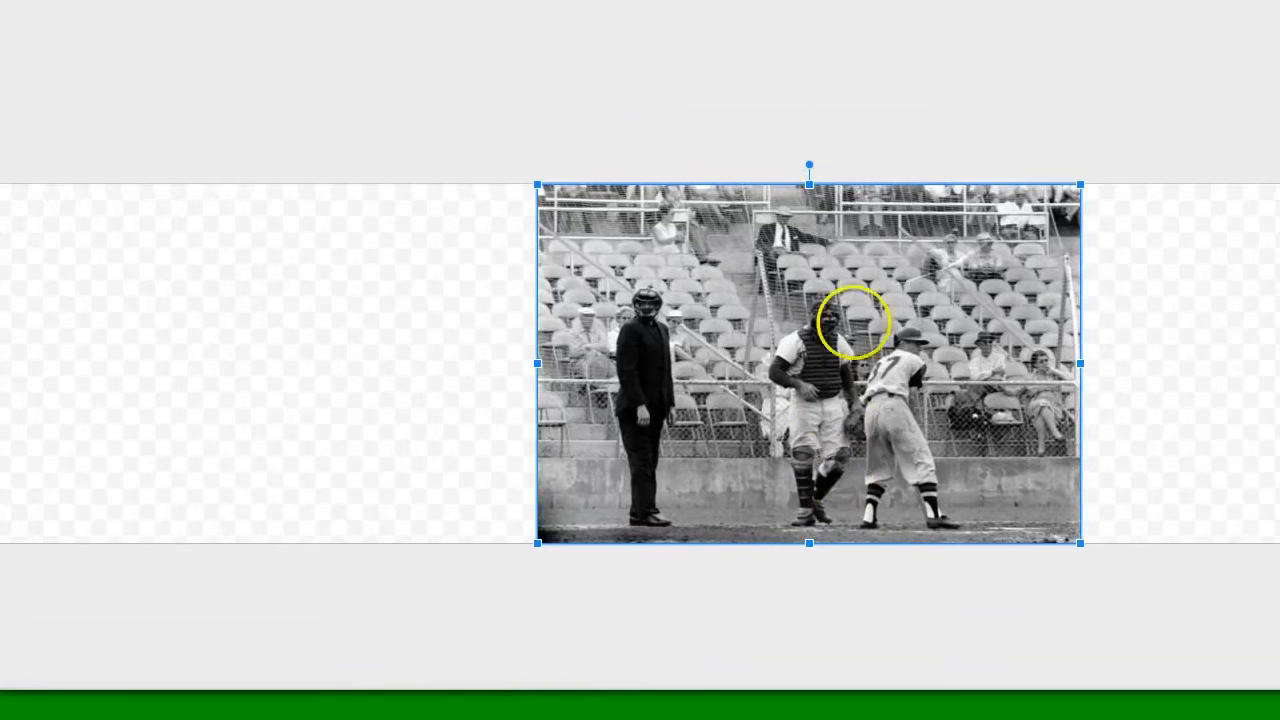
- Move the photo to the left edge of the banner
drag(960, 272, 579, 275)
drag(437, 337, 385, 330)
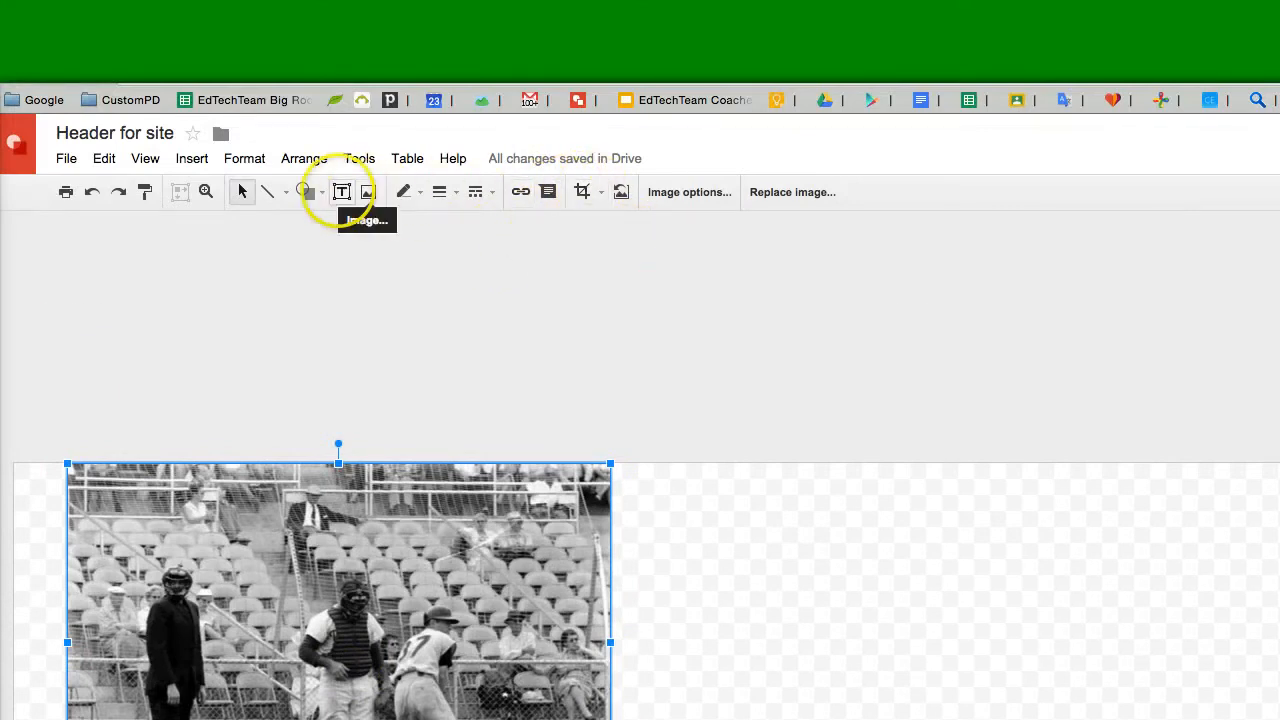
- Draw a text box filling the empty area to the right of the photo
click(341, 191)
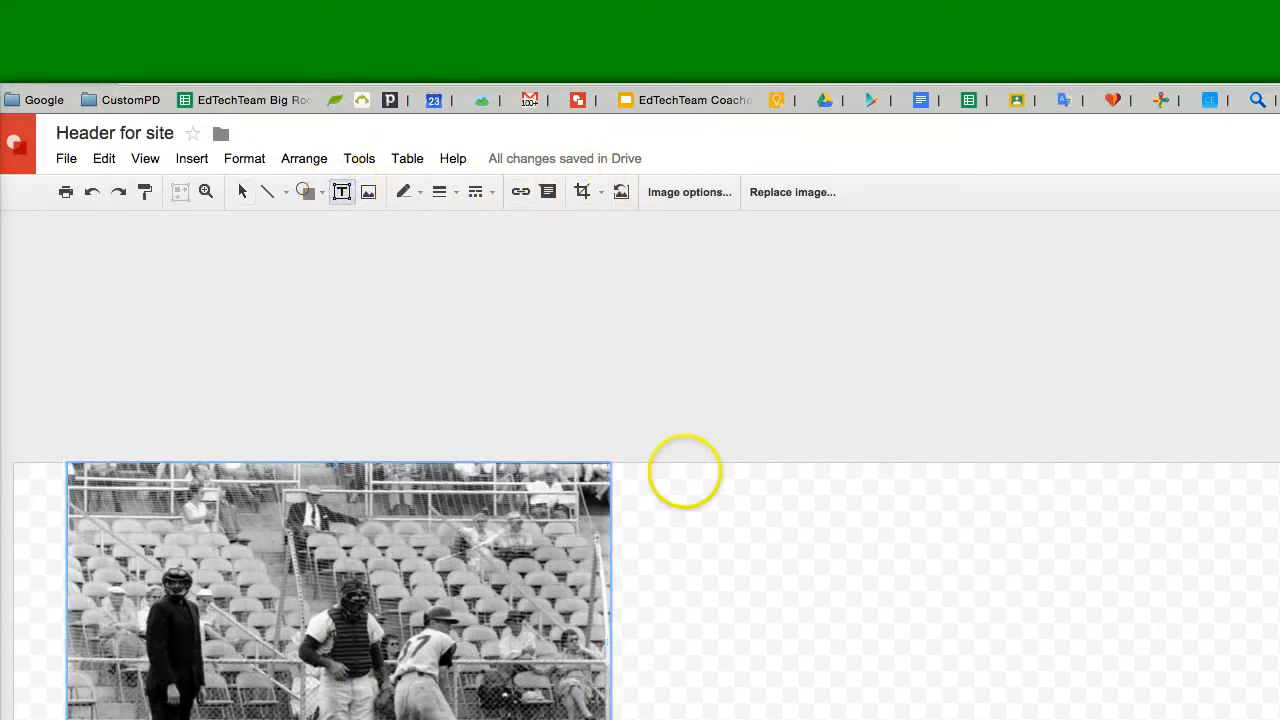
drag(649, 468, 1178, 719)
drag(854, 565, 851, 563)
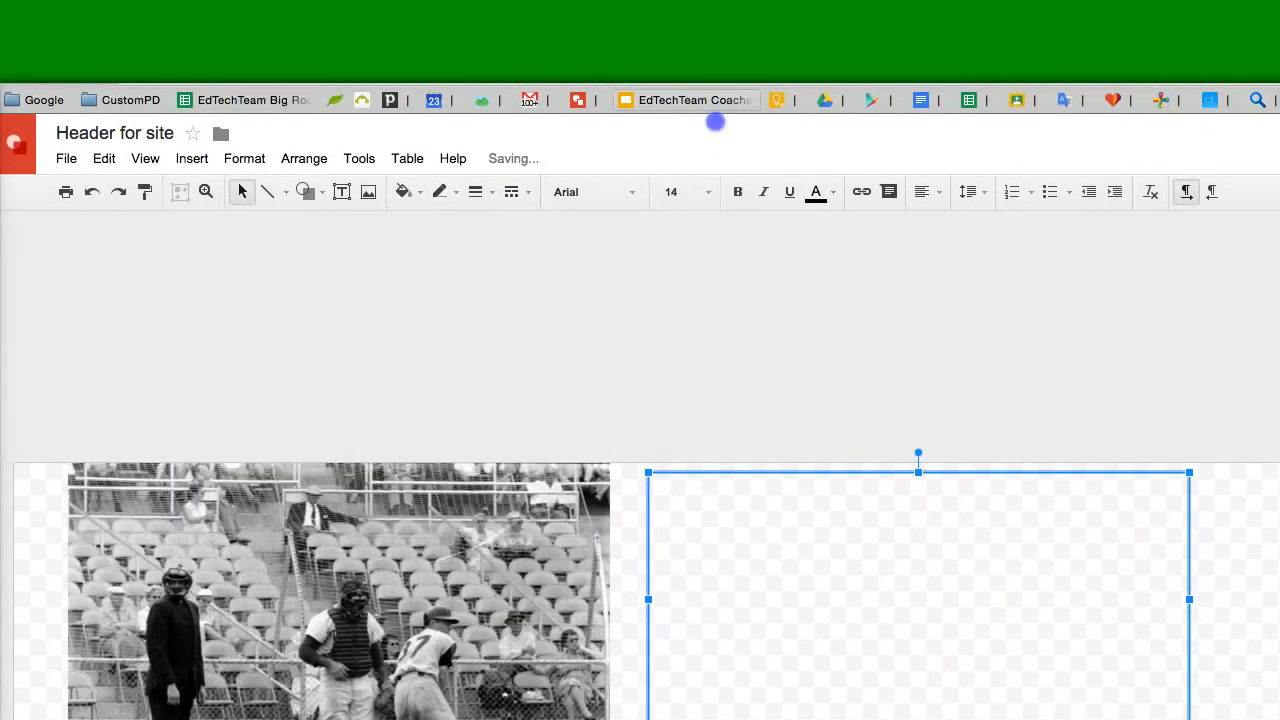
- Enter the title as the teacher's name followed by 's Class in the text box
text(Th)
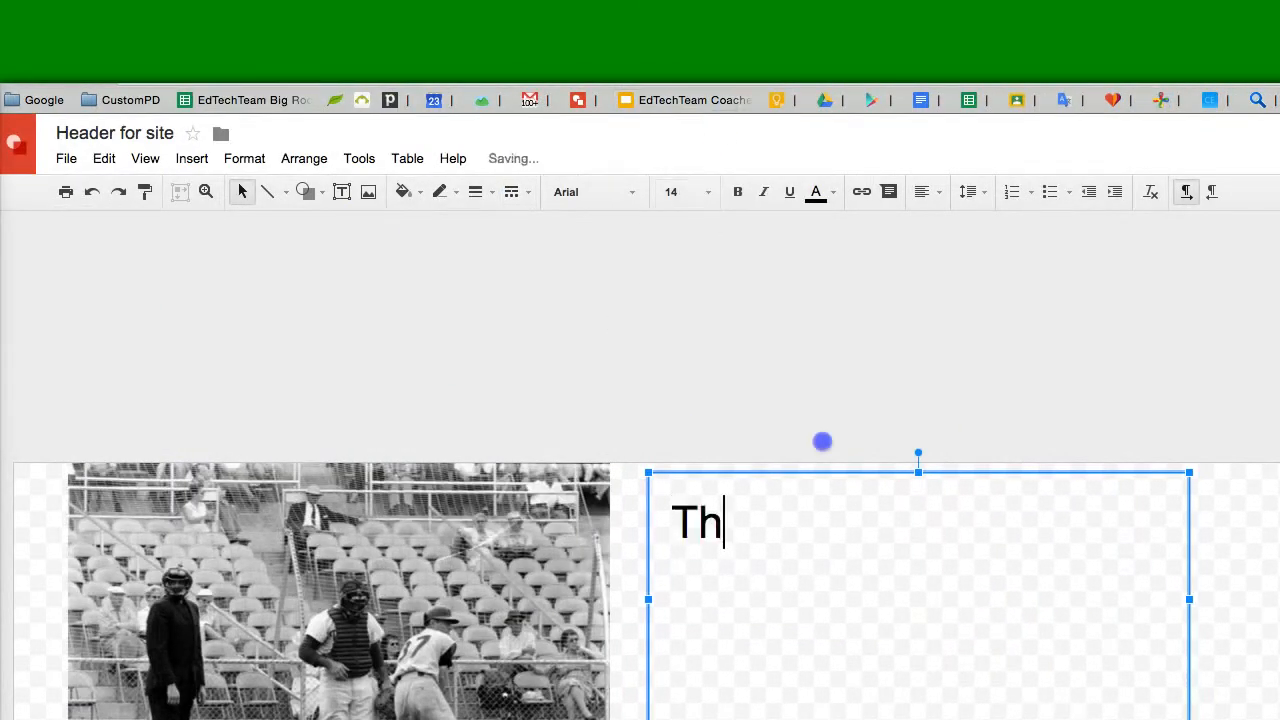
key(BackSpace)
key(BackSpace)
text(Mr. )
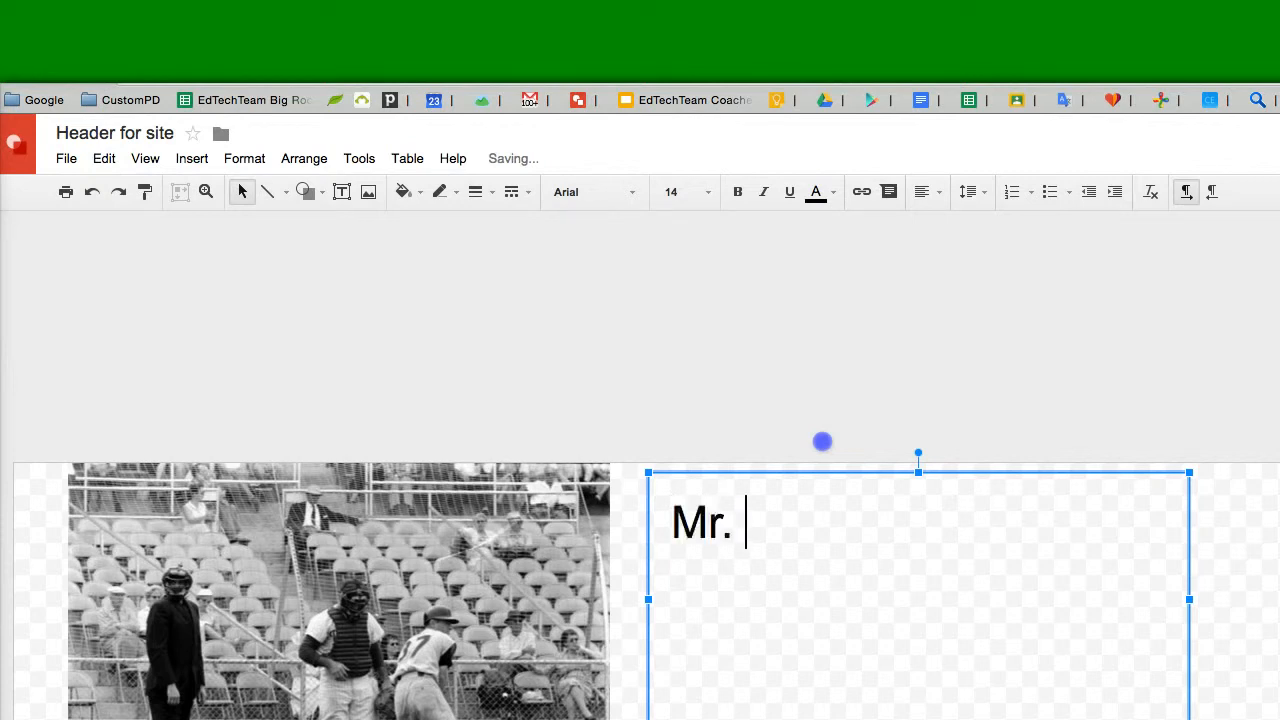
text(Wacker's Class)
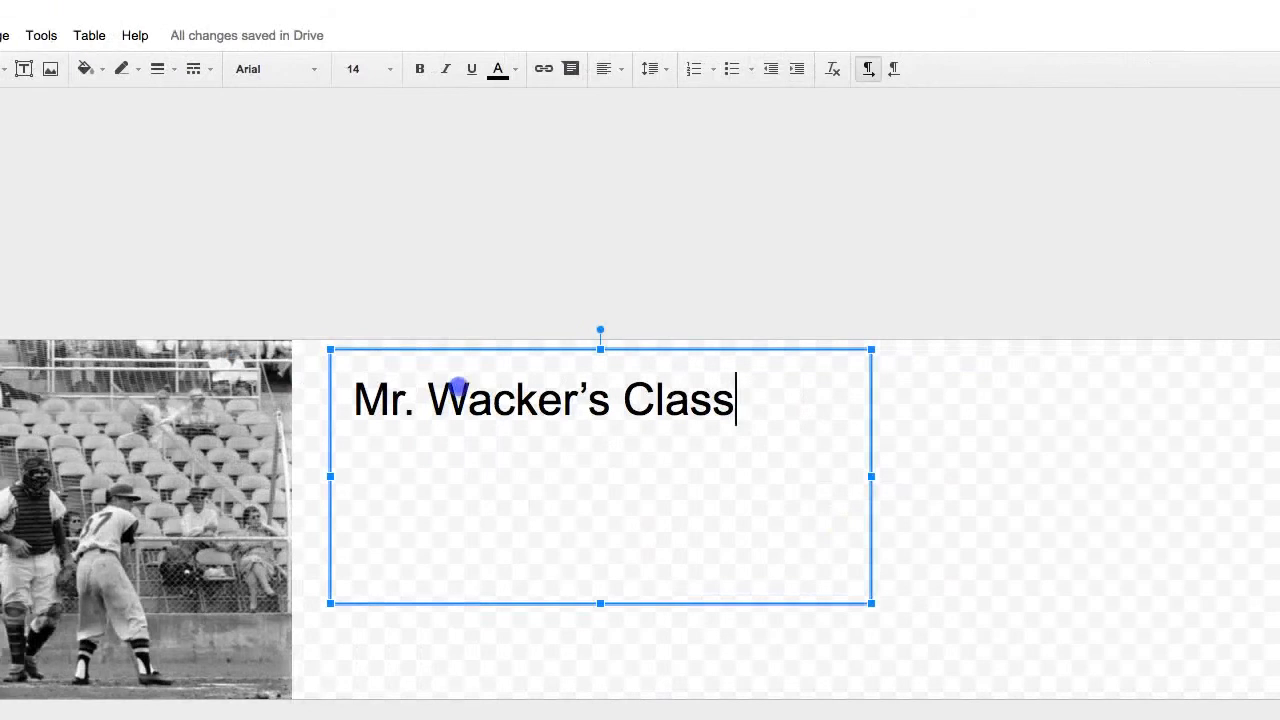
- Select all the title text and open the additional fonts list, showing Handwriting fonts sorted by Trending
click(773, 505)
key(ctrl+a)
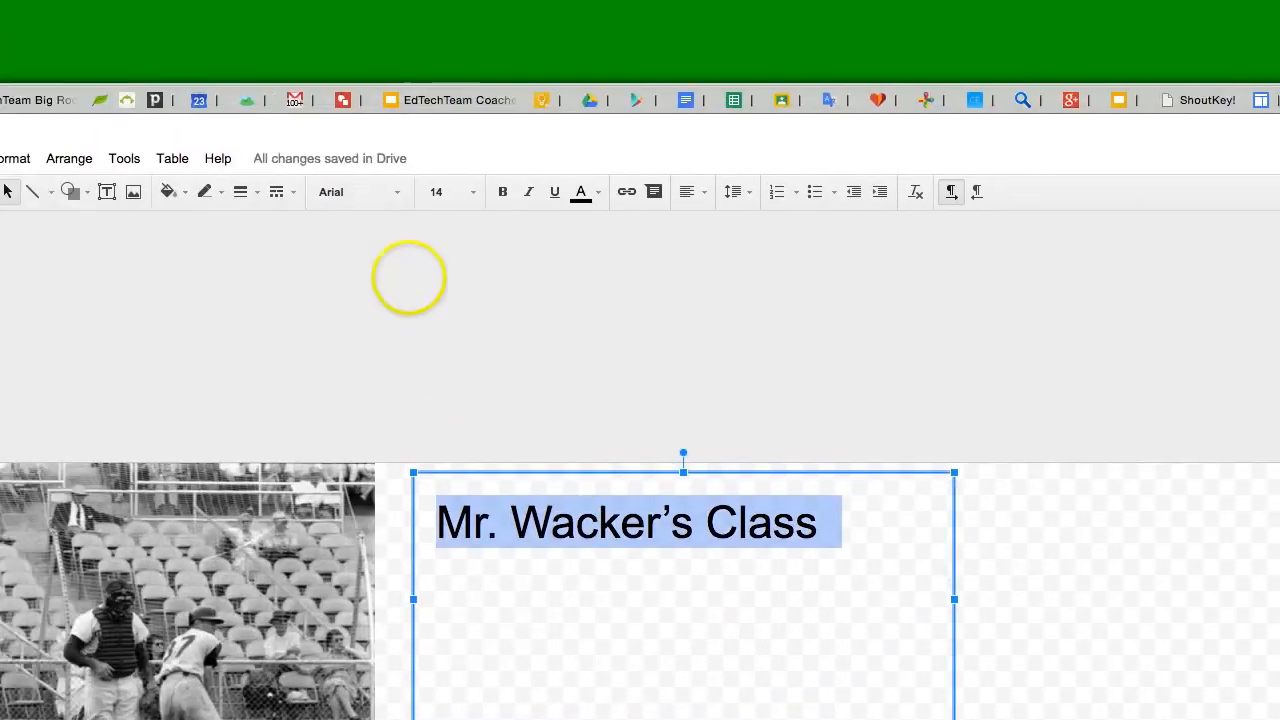
click(292, 78)
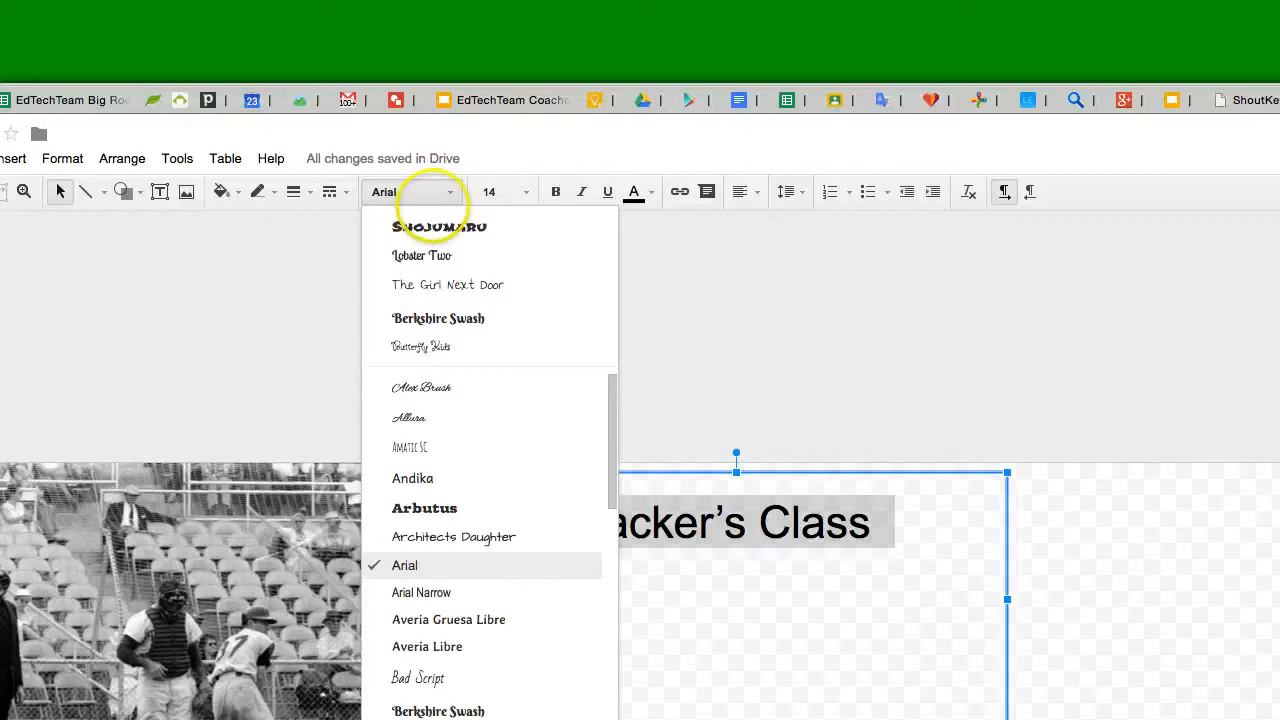
scroll(660, 645, down, 2)
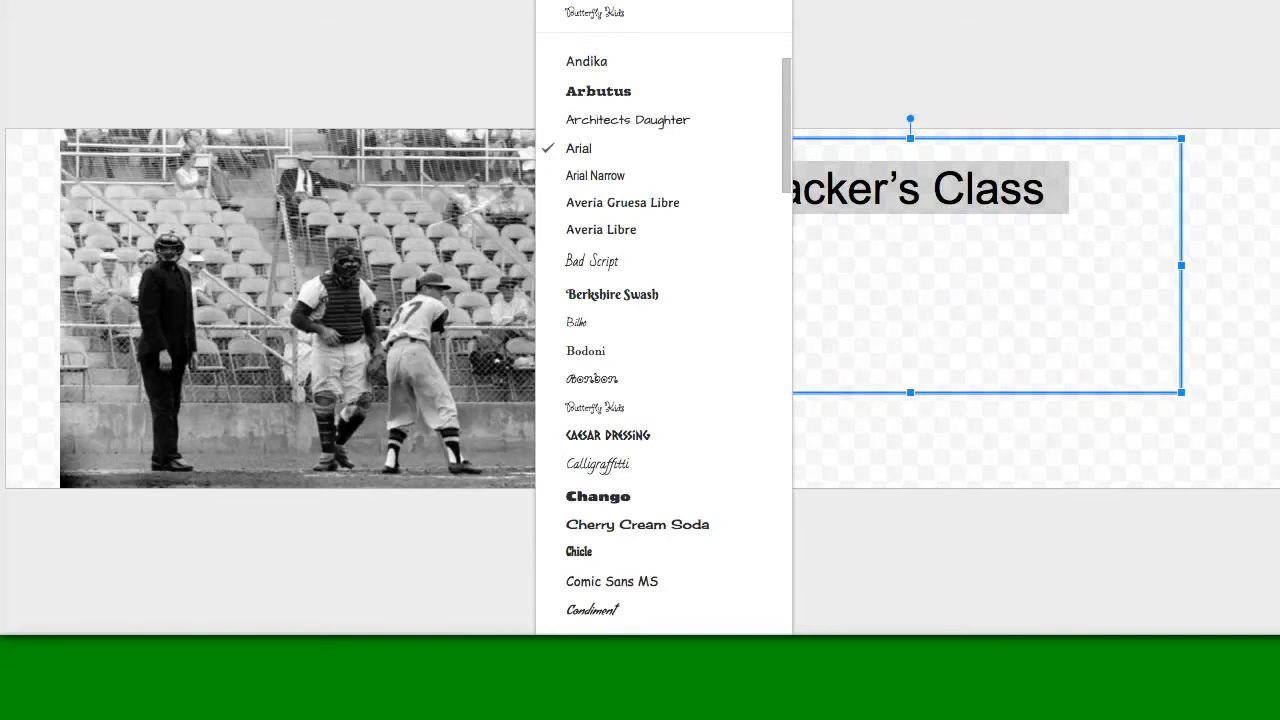
click(390, 125)
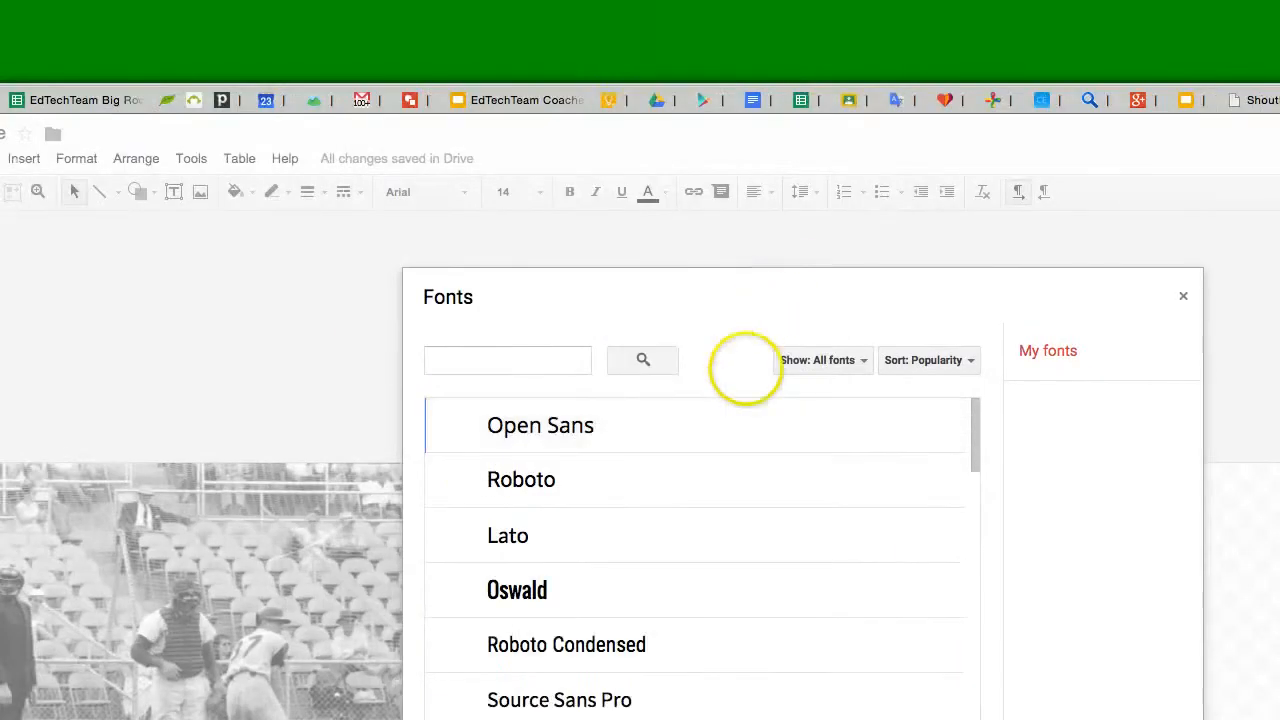
click(774, 264)
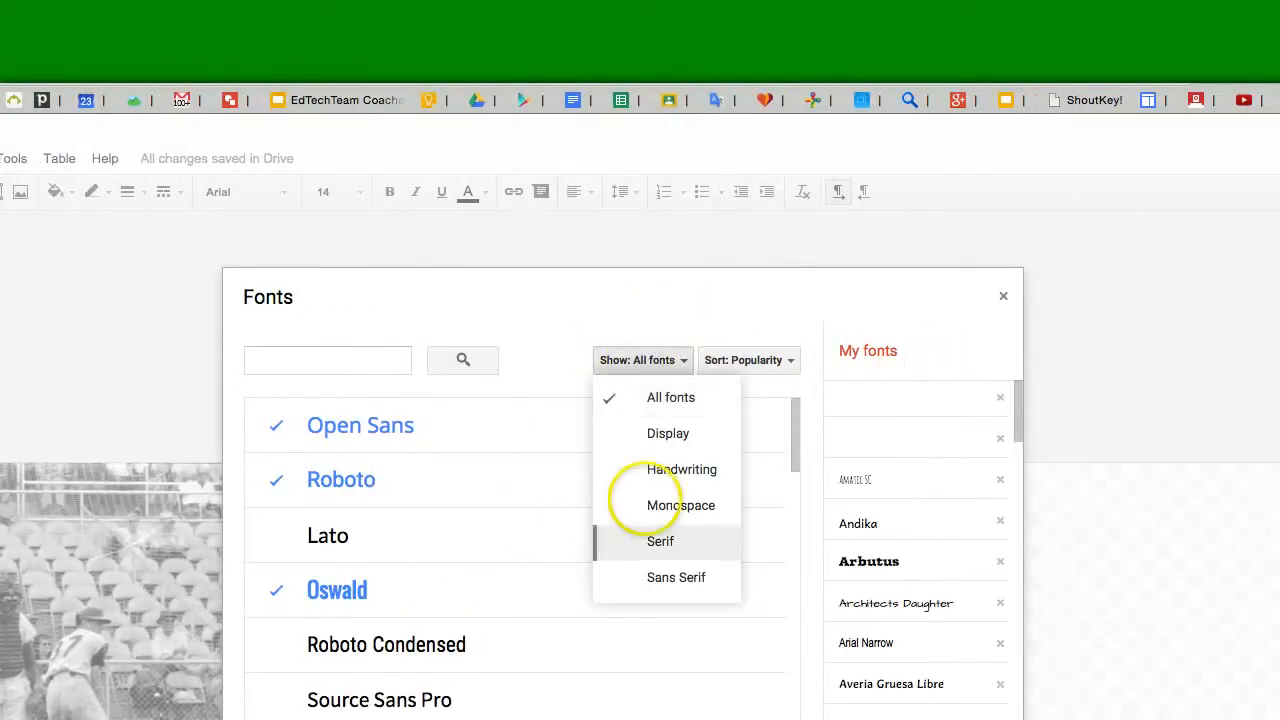
click(670, 469)
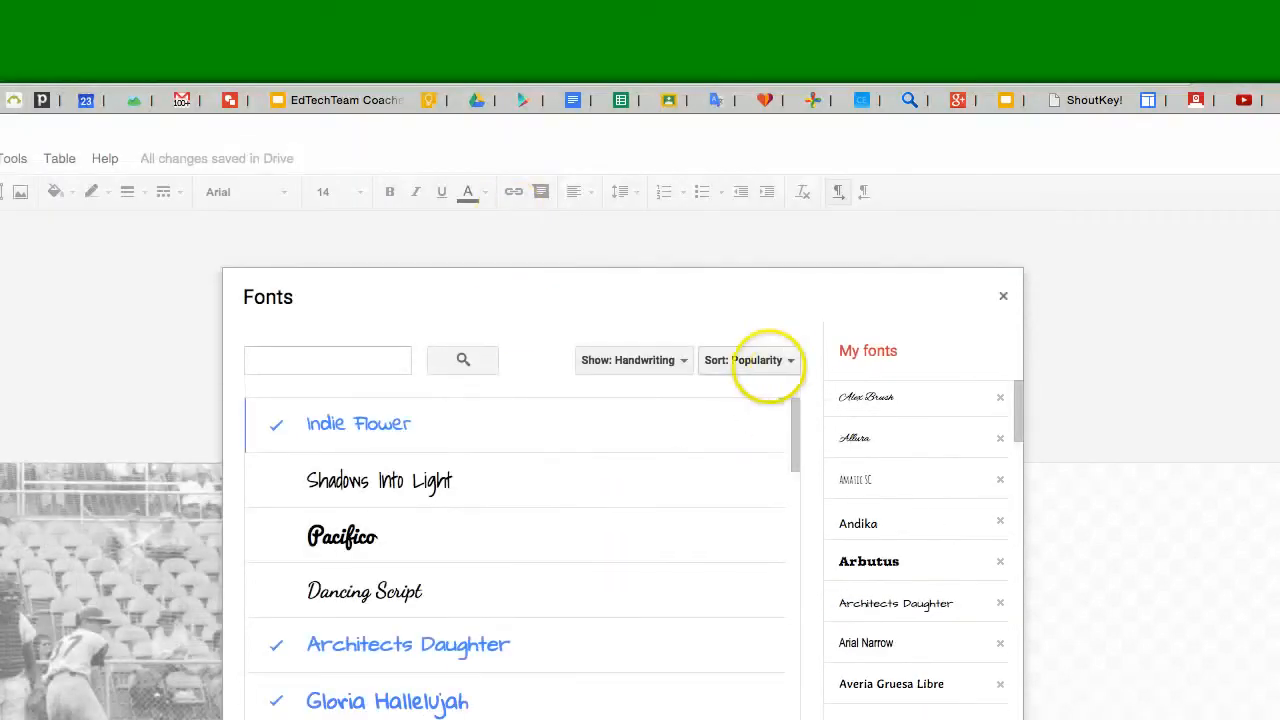
click(763, 360)
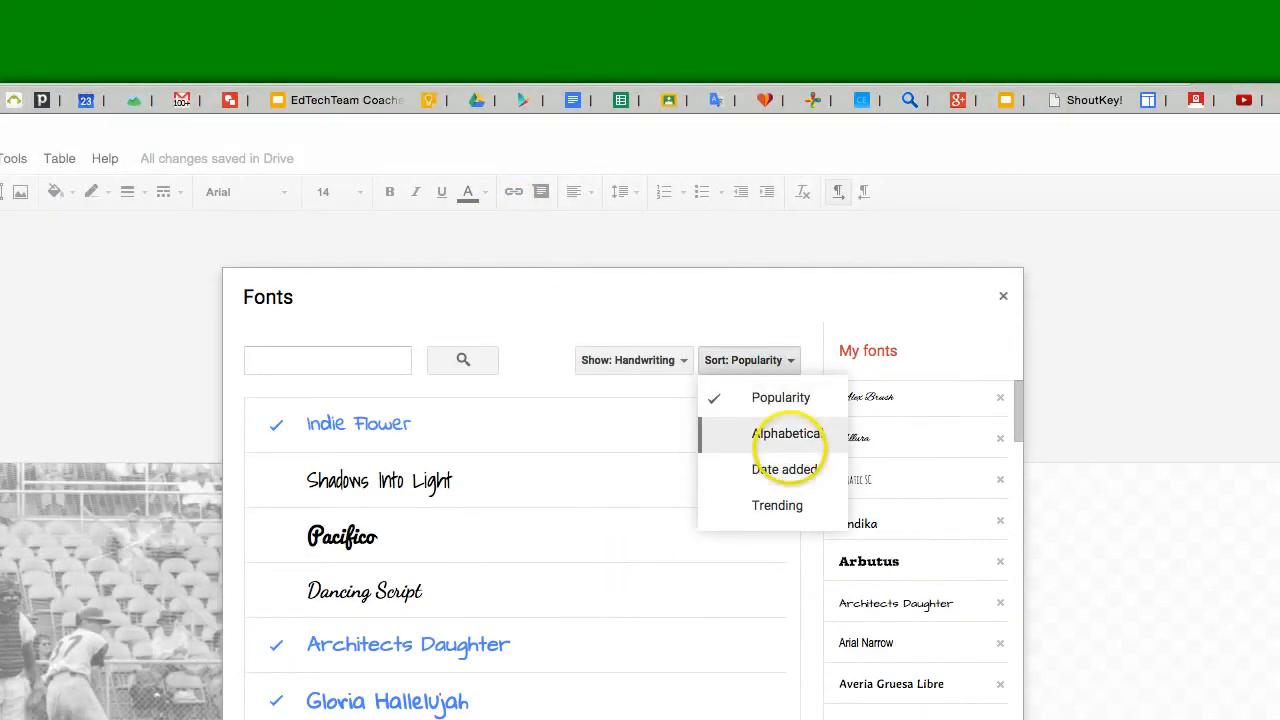
click(786, 505)
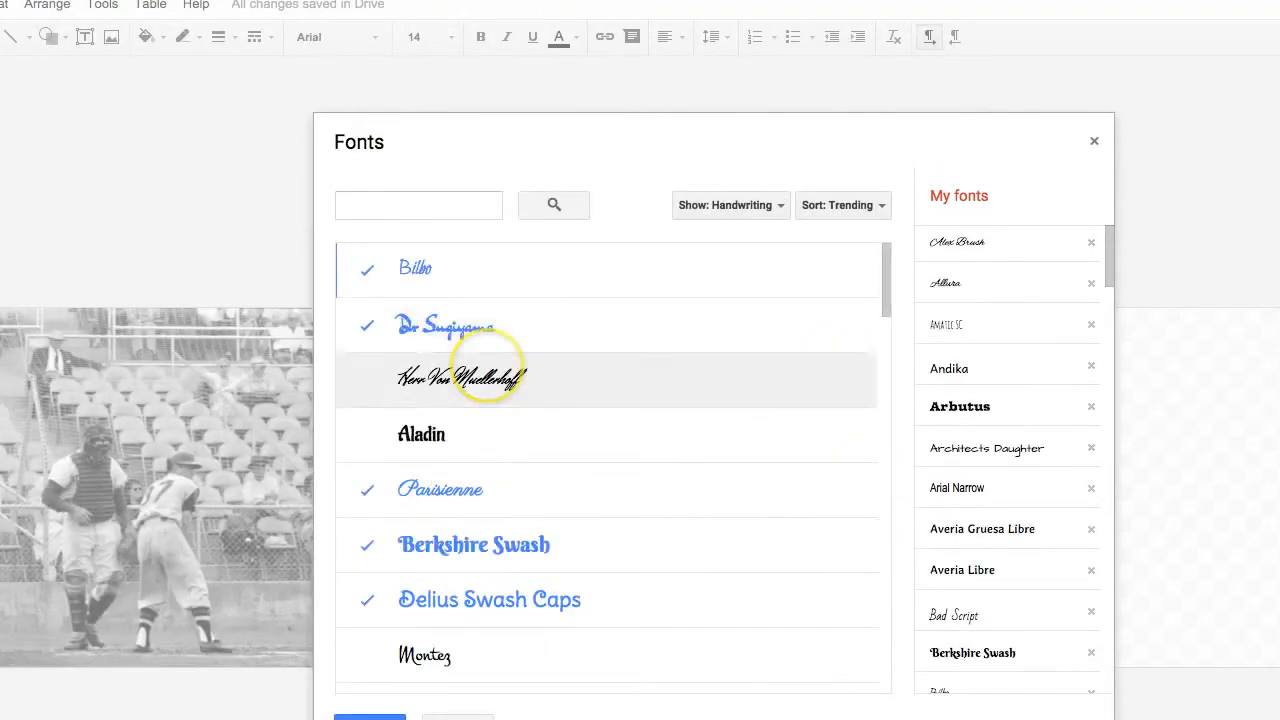
- Add Delius, Kaushan Script, Handlee and Euphoria Script to the available fonts and confirm
scroll(471, 371, down, 10)
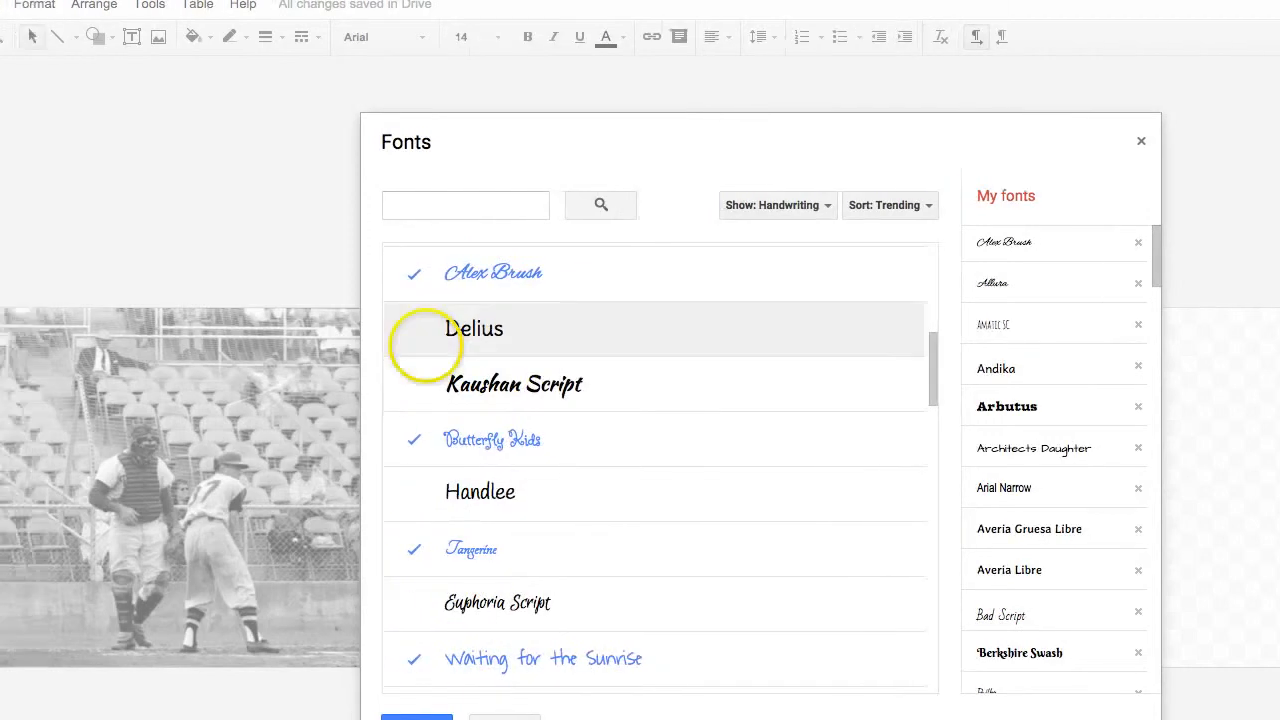
click(368, 334)
click(367, 376)
click(425, 491)
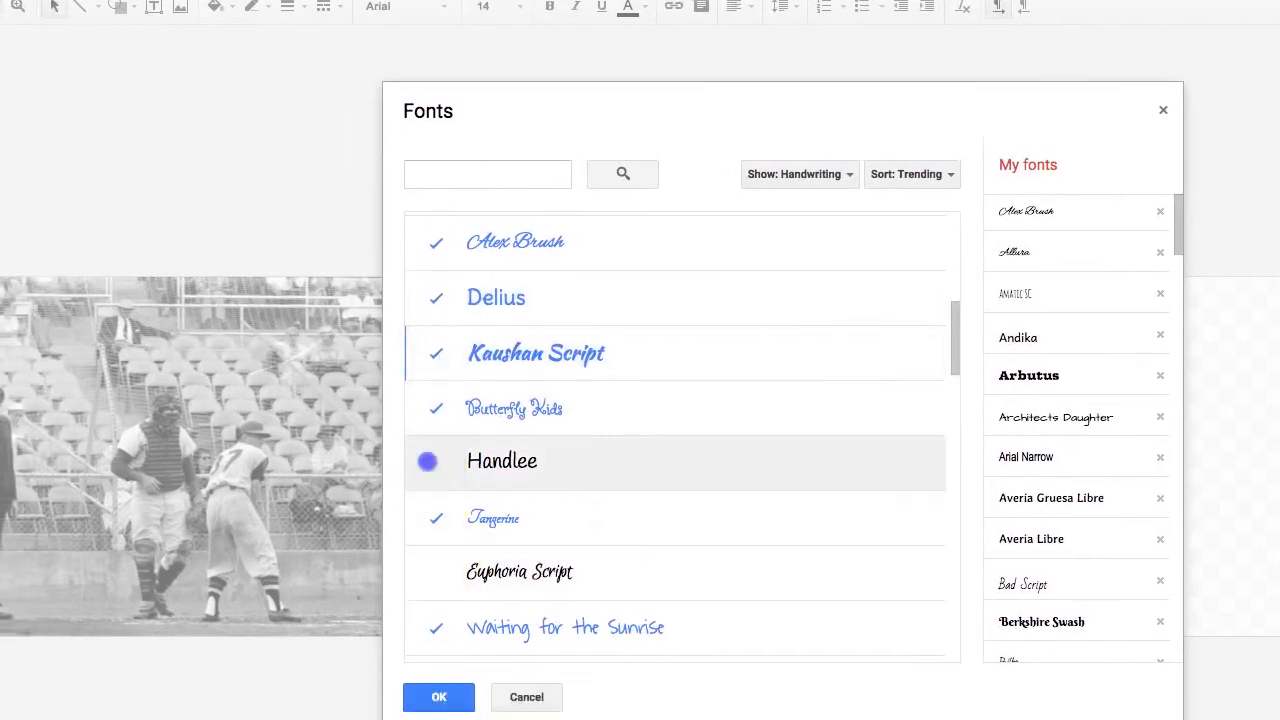
click(425, 603)
scroll(418, 610, down, 3)
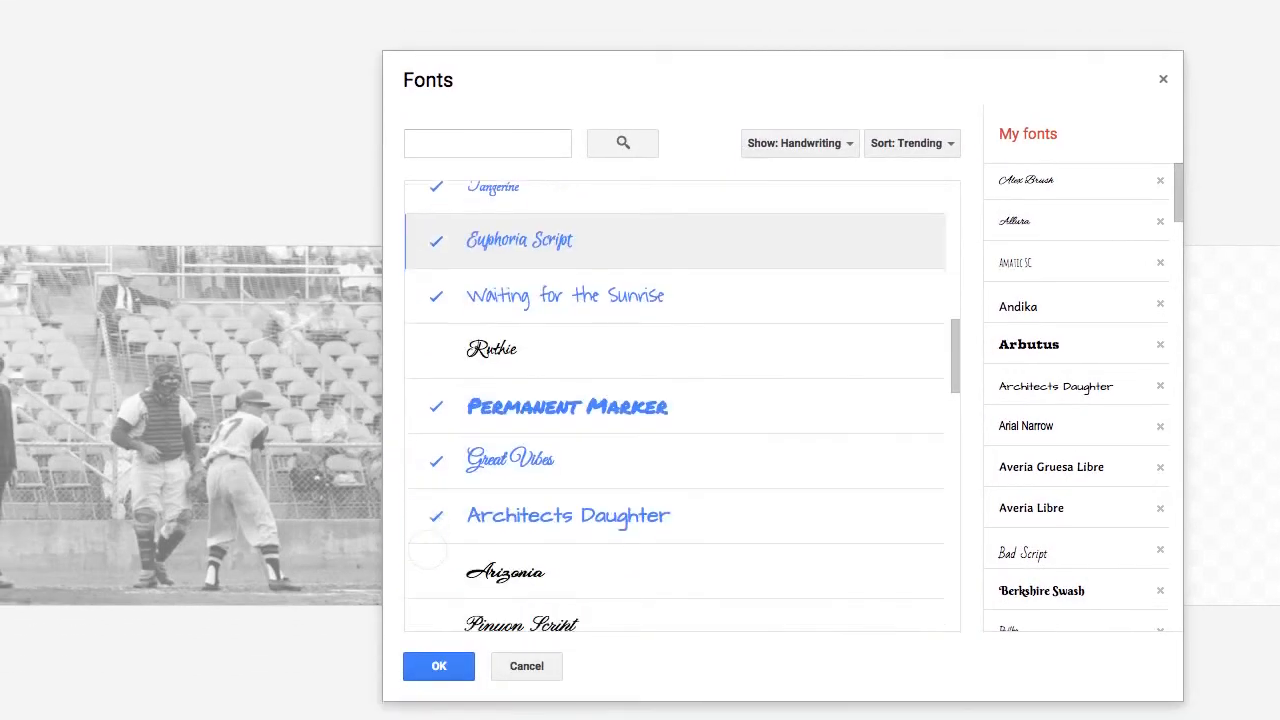
click(449, 352)
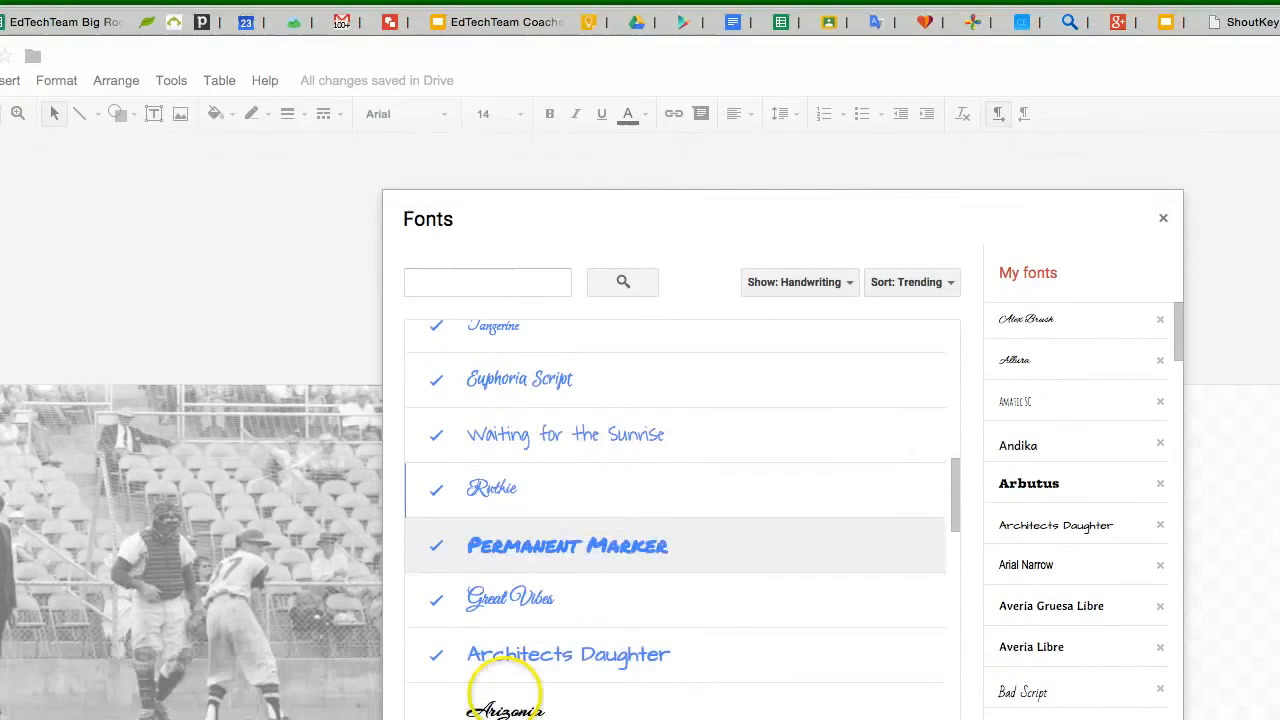
click(468, 672)
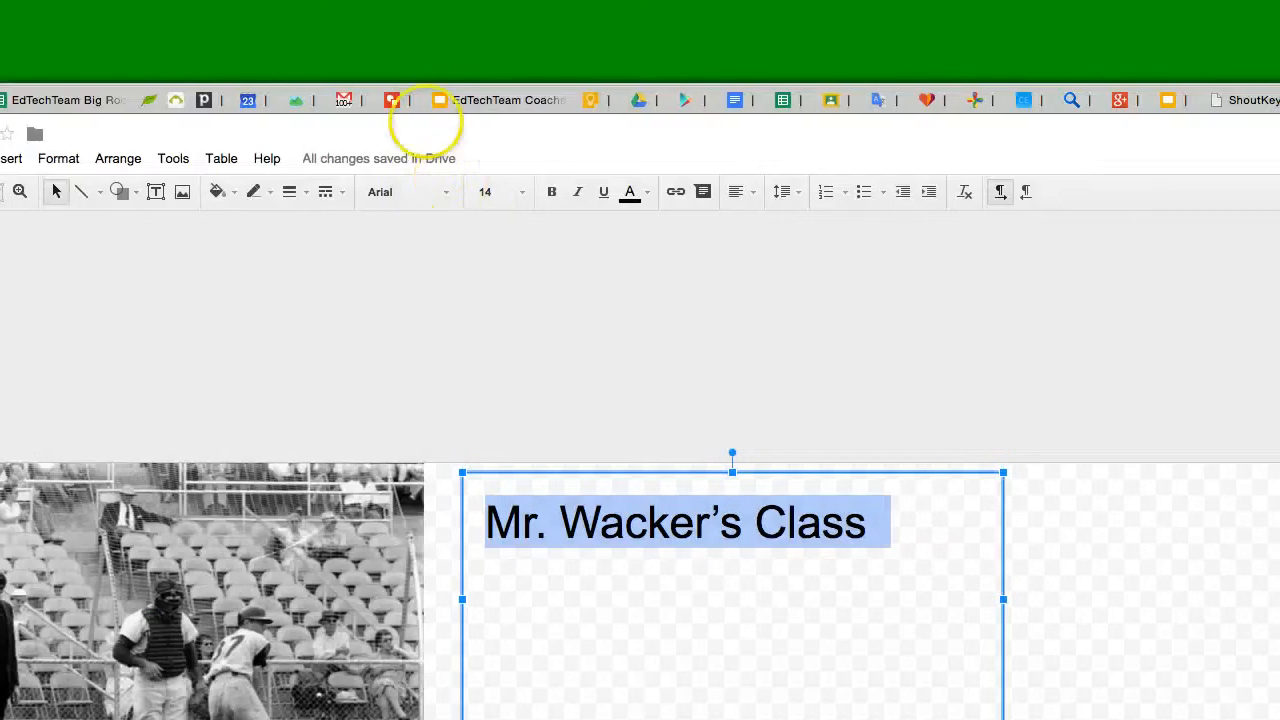
- Set the title's font to Delius at size 18
click(426, 194)
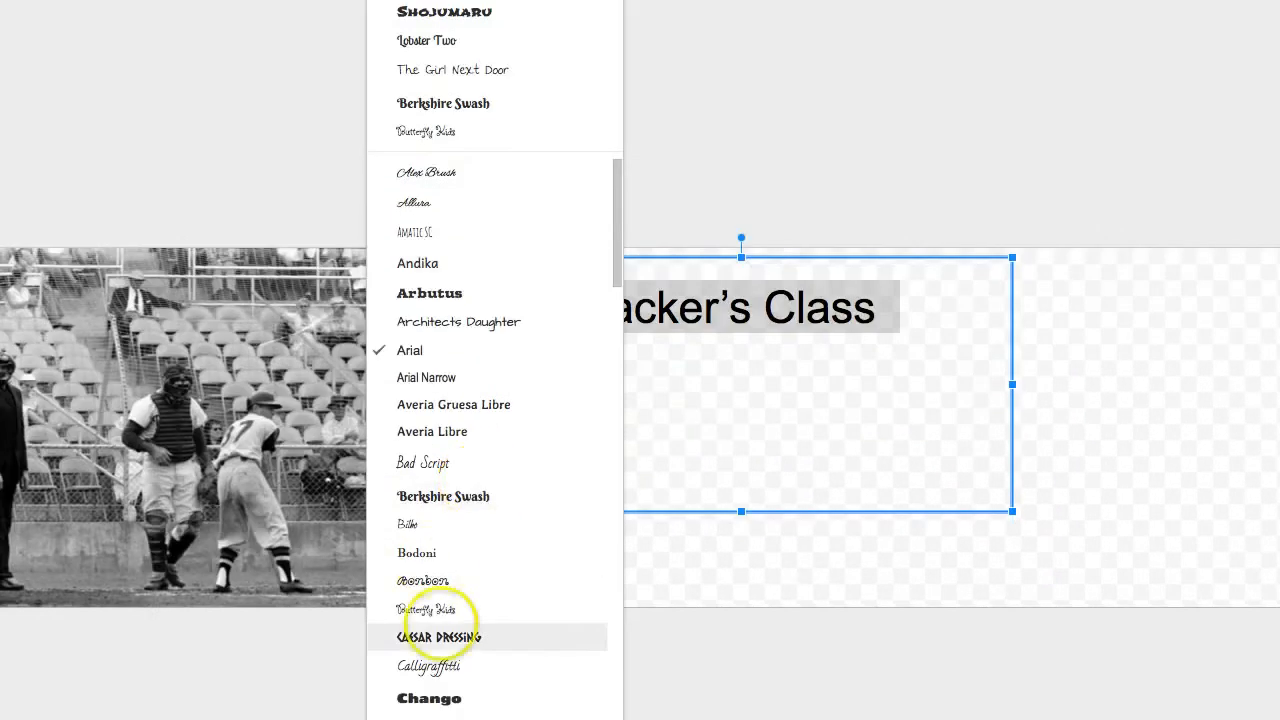
scroll(590, 629, down, 5)
scroll(400, 515, down, 1)
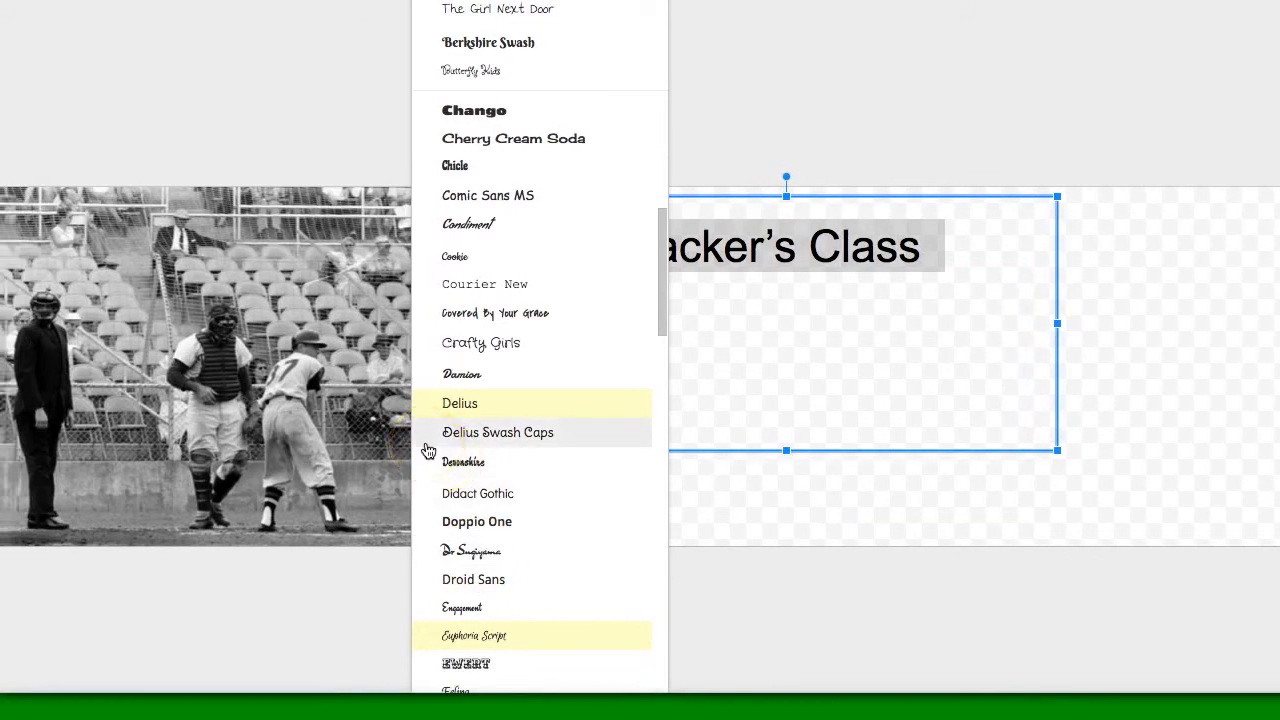
click(452, 403)
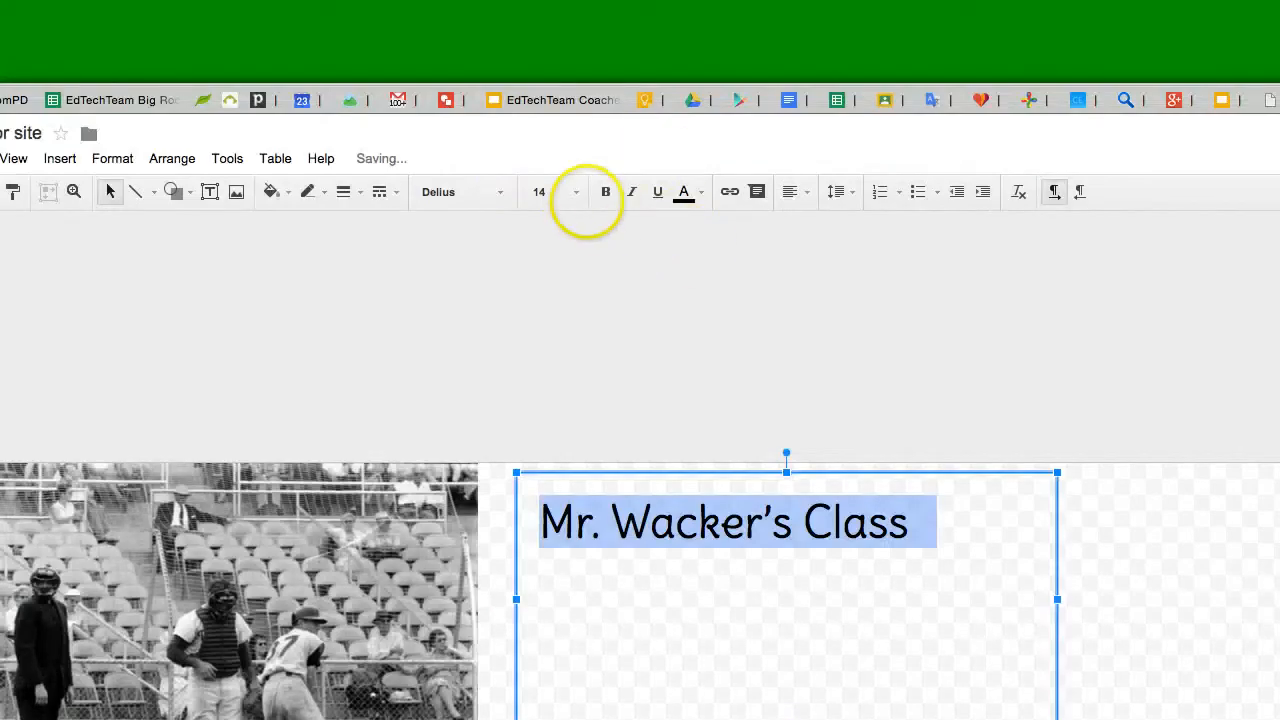
click(578, 194)
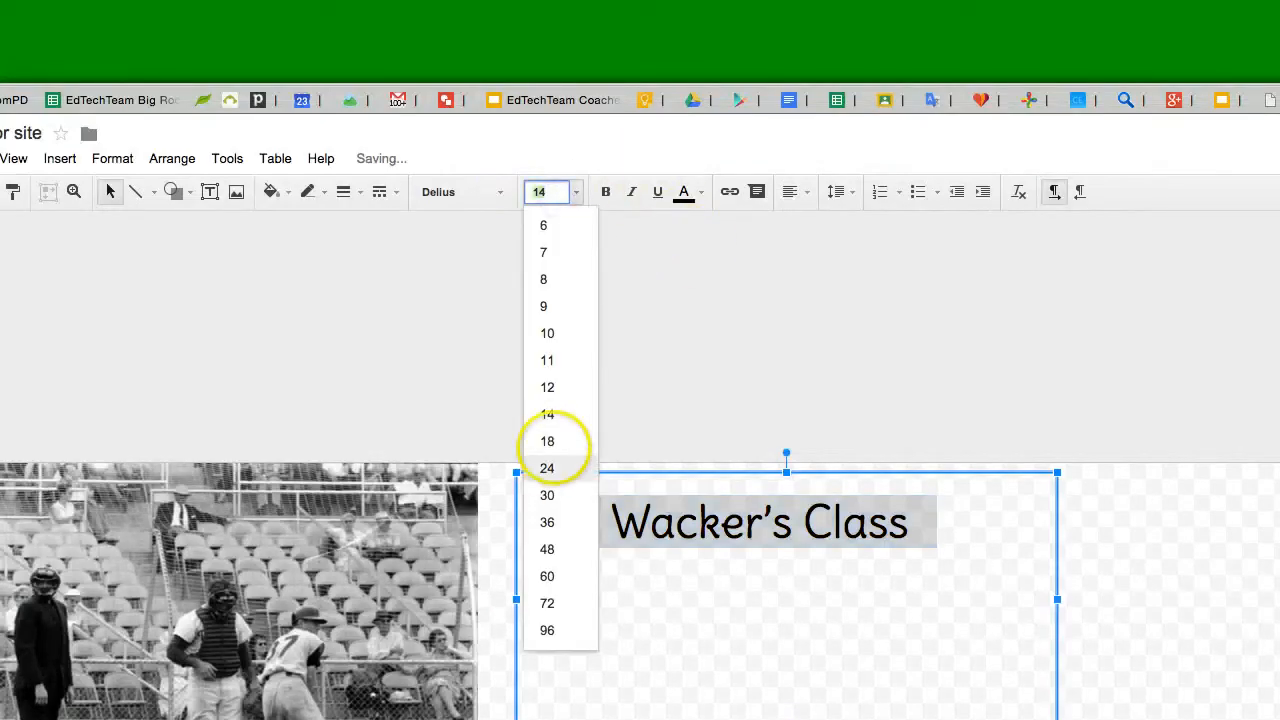
click(552, 441)
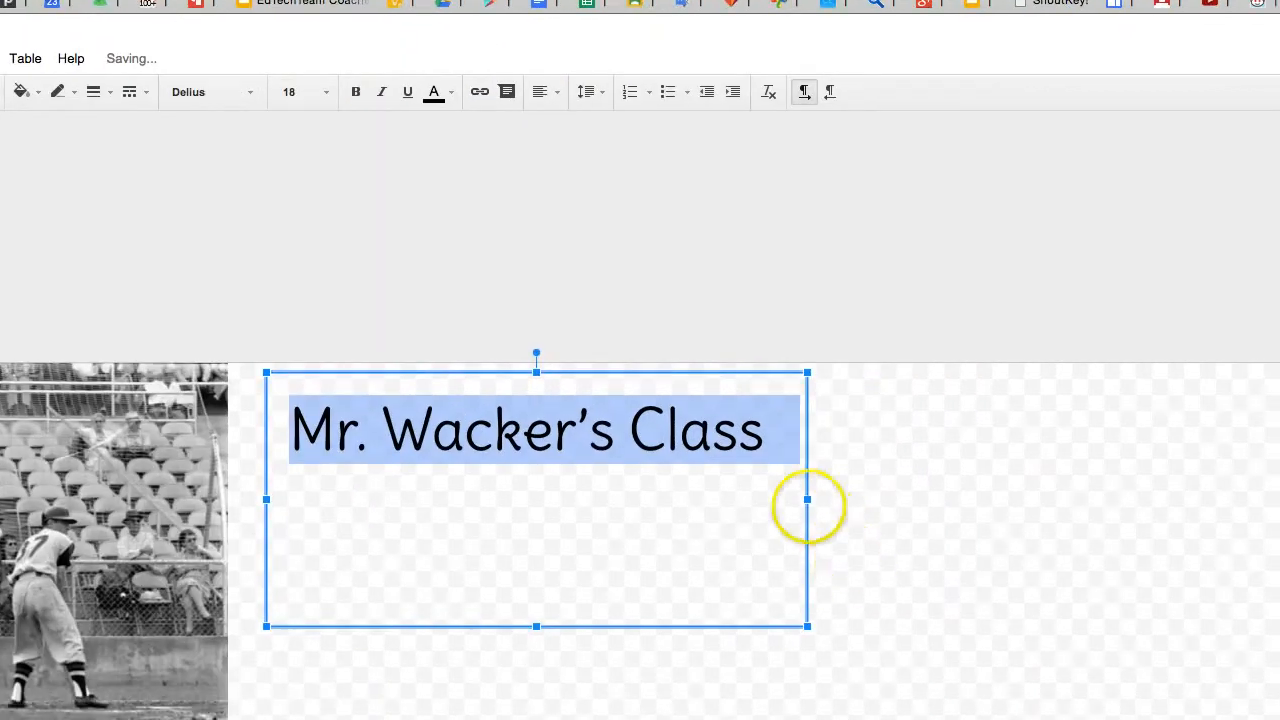
- Widen the text box toward the right edge of the banner
drag(1057, 599, 1279, 602)
drag(876, 505, 877, 505)
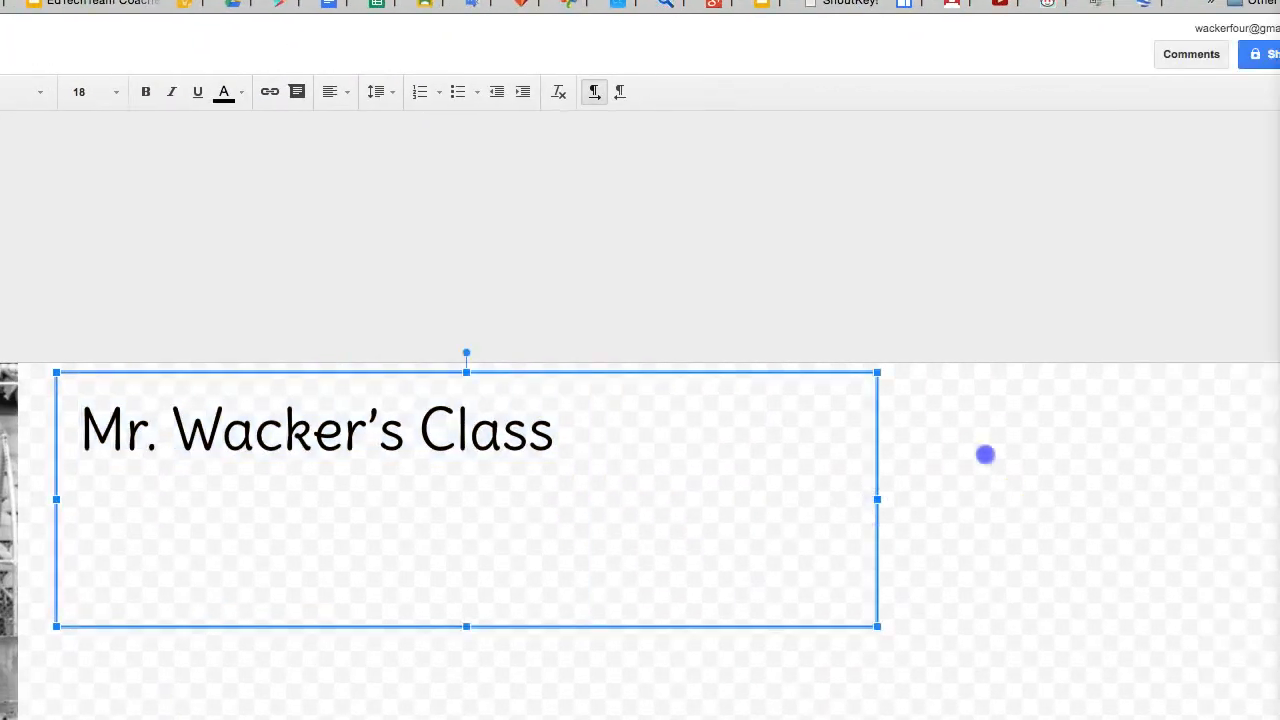
click(985, 455)
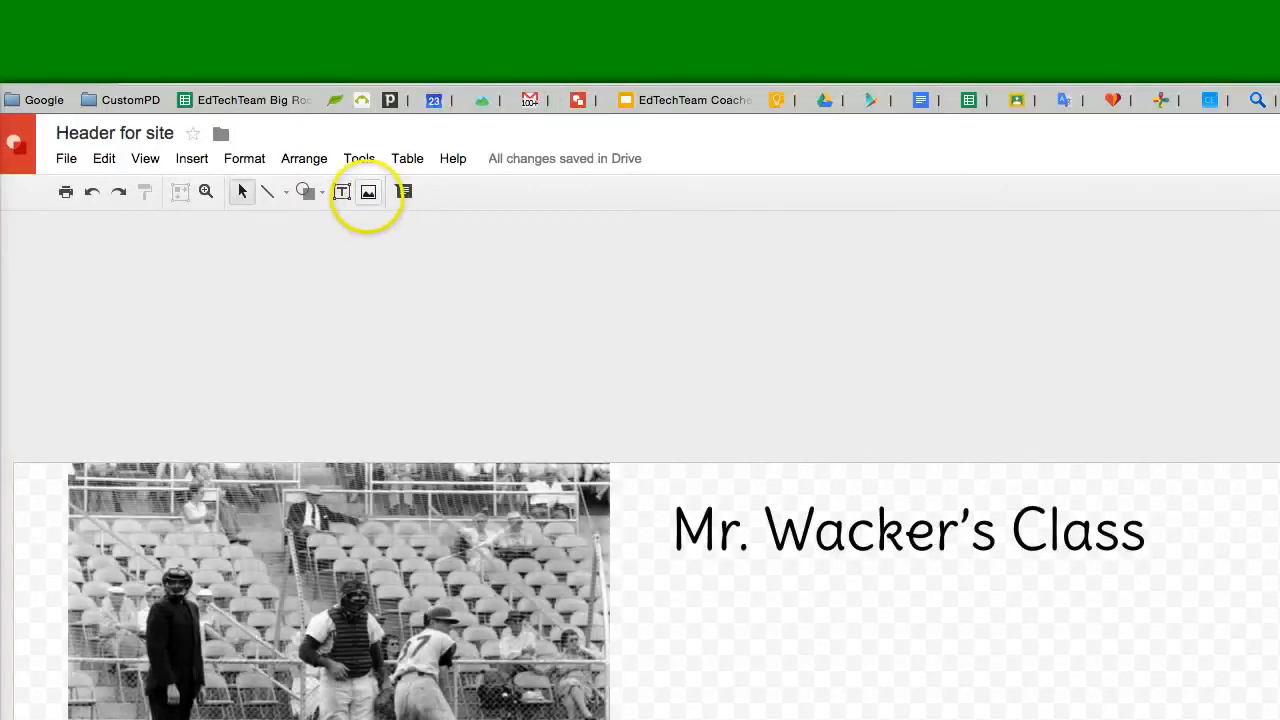
- Insert a portrait photo of an older man in a suit from the baseball image search results
click(368, 191)
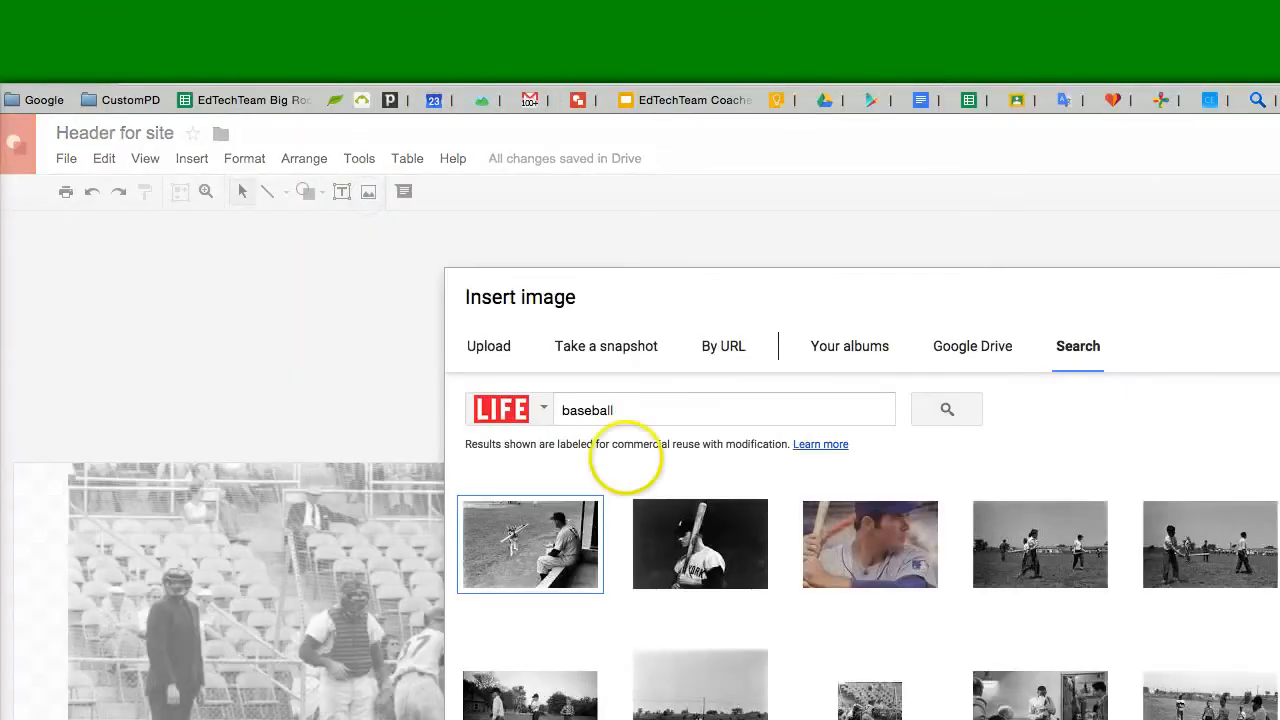
scroll(1138, 653, down, 3)
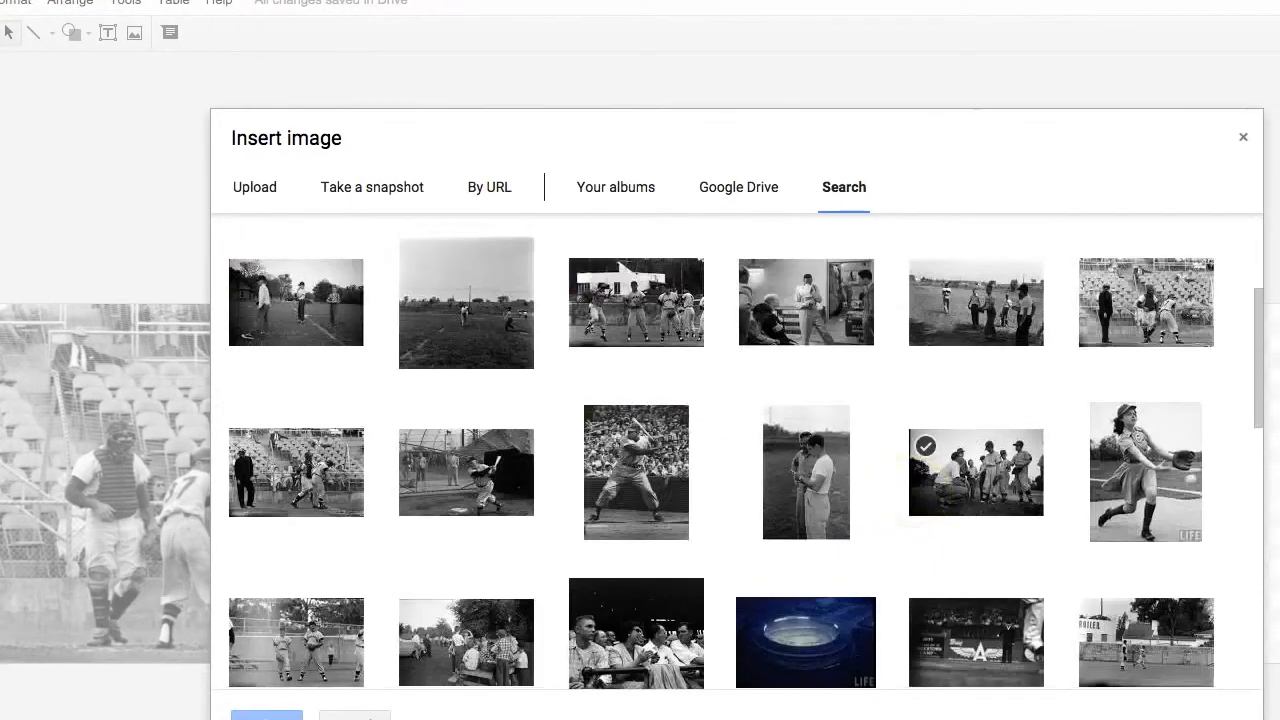
scroll(906, 480, down, 10)
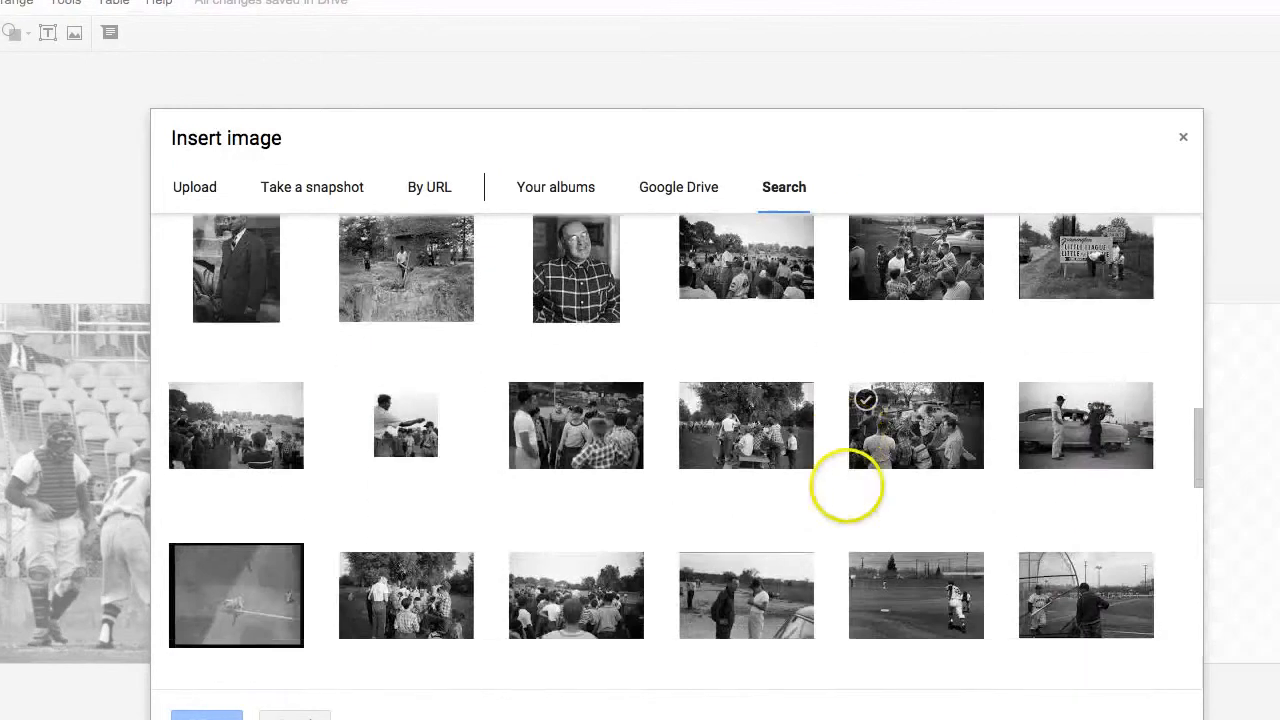
scroll(846, 487, down, 5)
scroll(794, 477, down, 3)
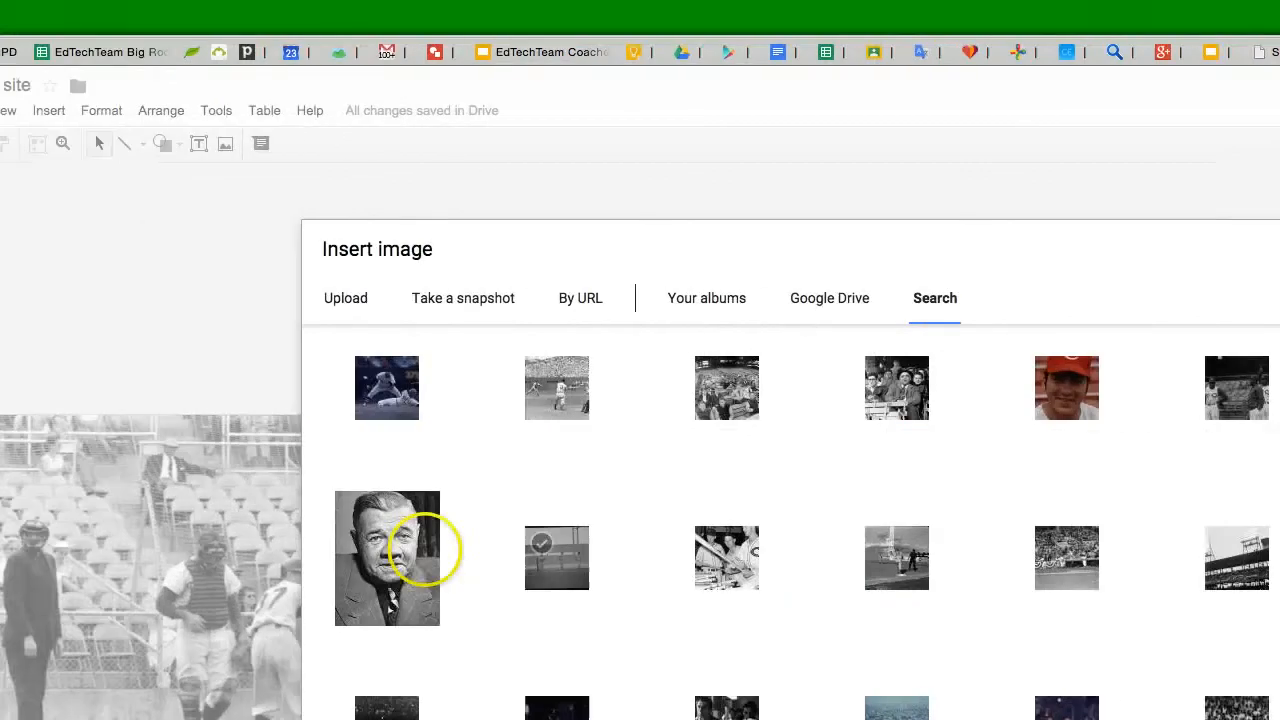
click(420, 548)
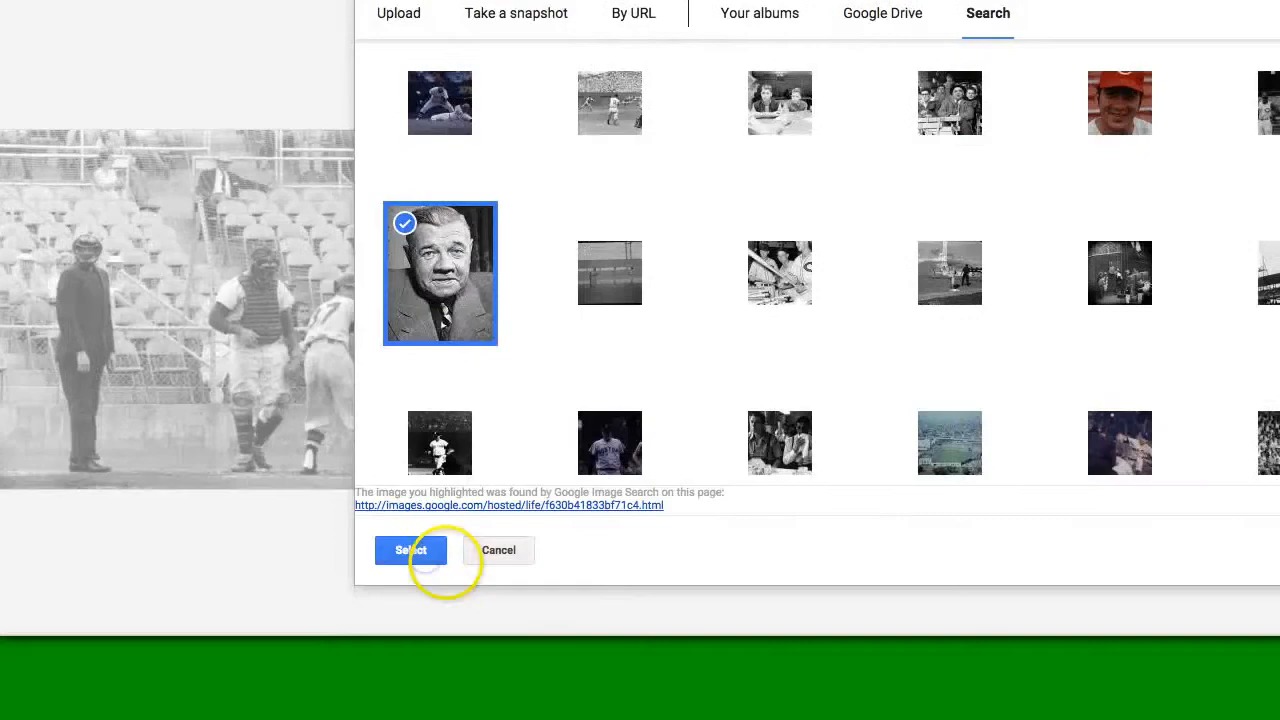
click(427, 549)
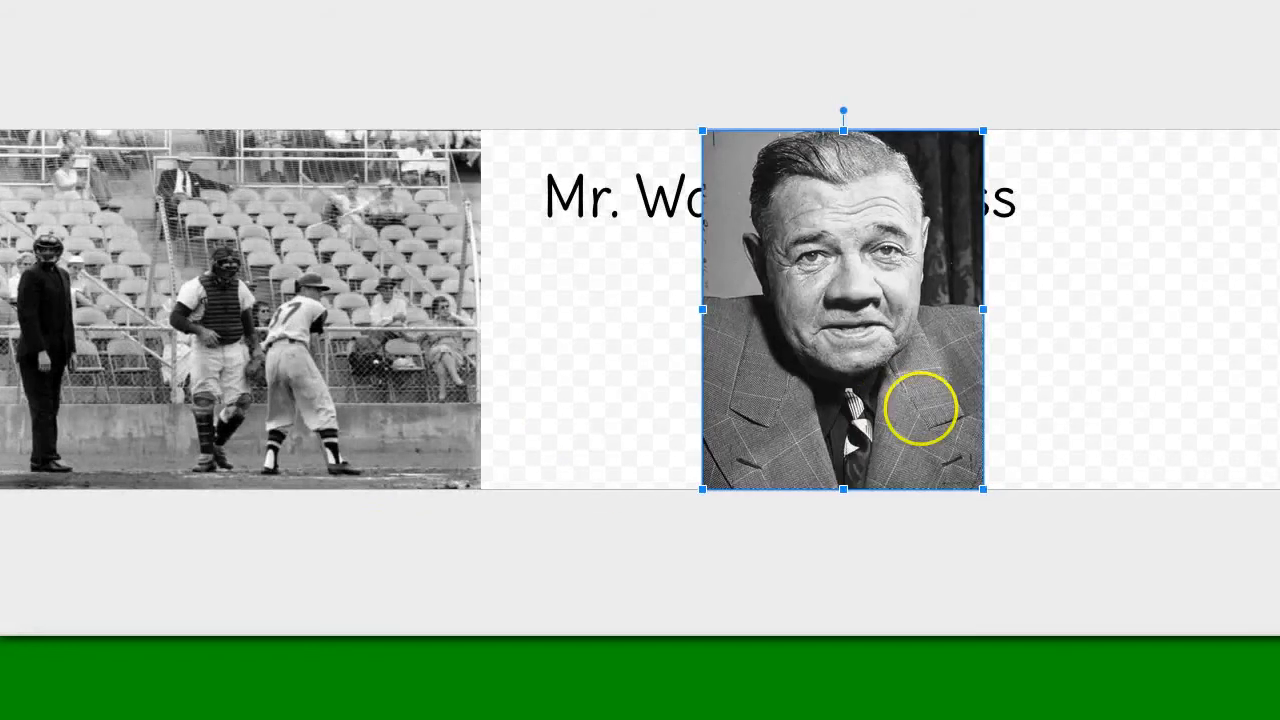
- Move the portrait photo to the right edge of the banner
drag(976, 408, 1274, 381)
drag(854, 381, 811, 403)
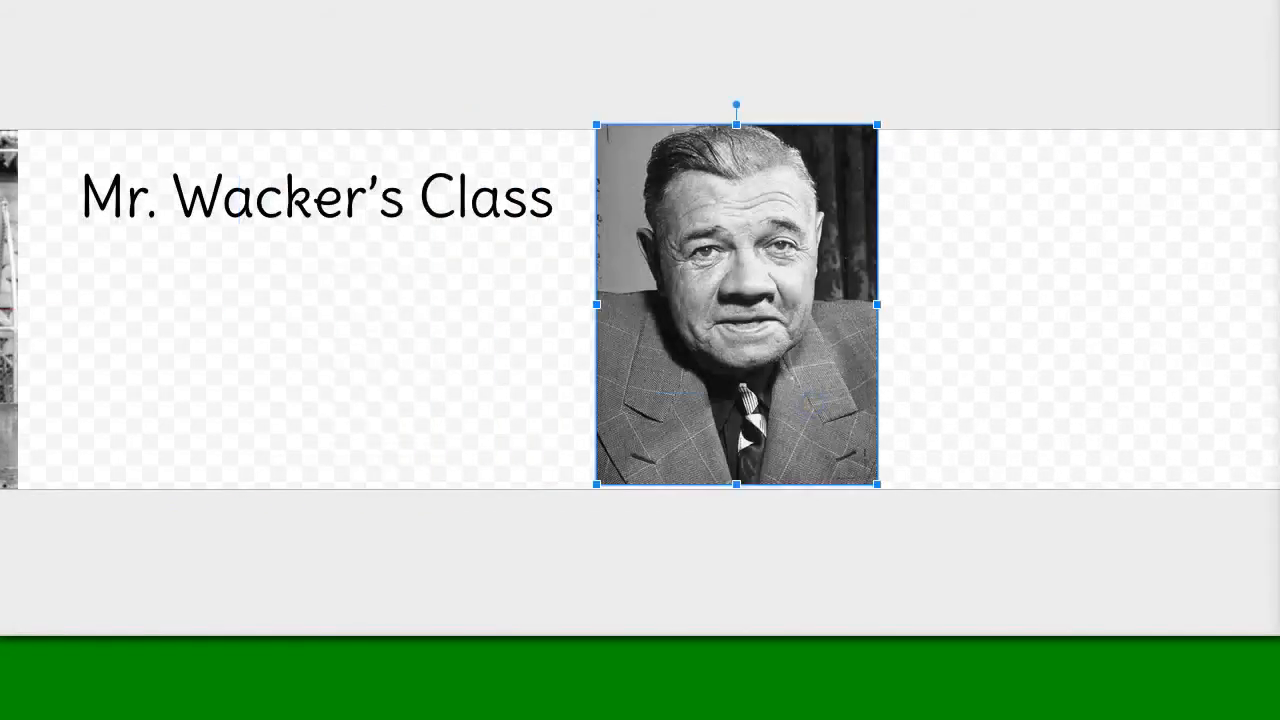
click(442, 387)
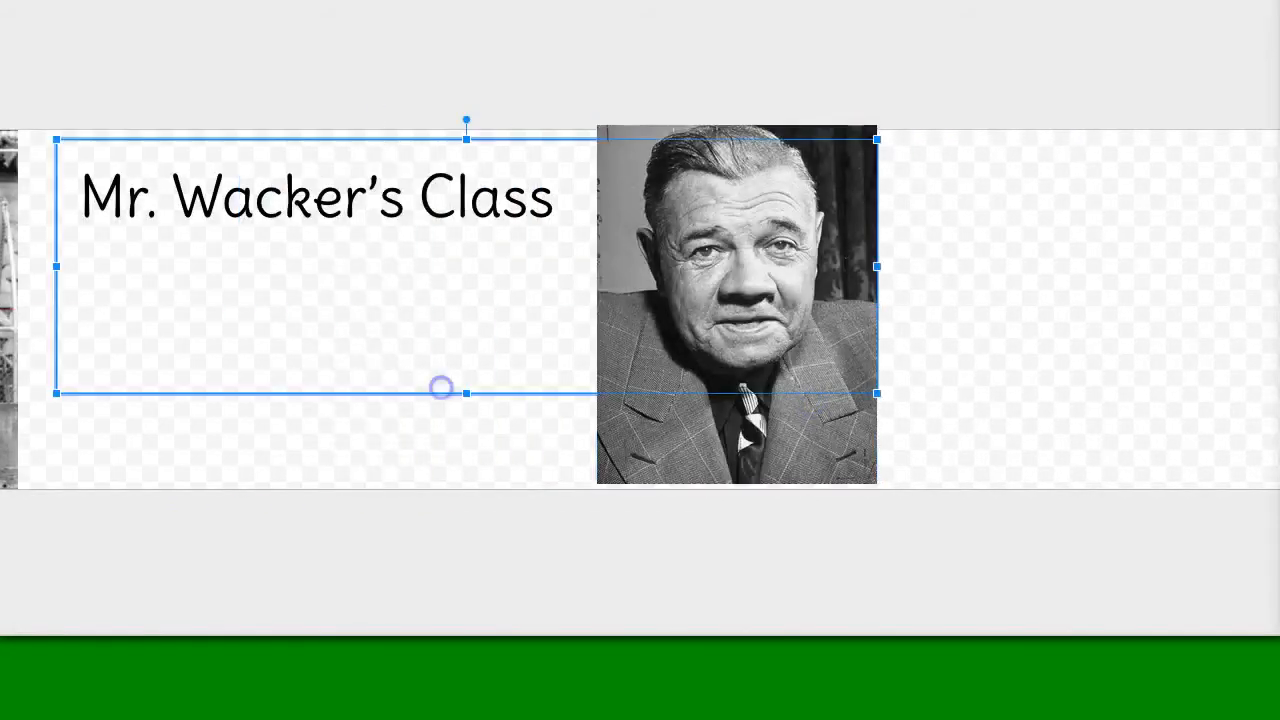
click(736, 465)
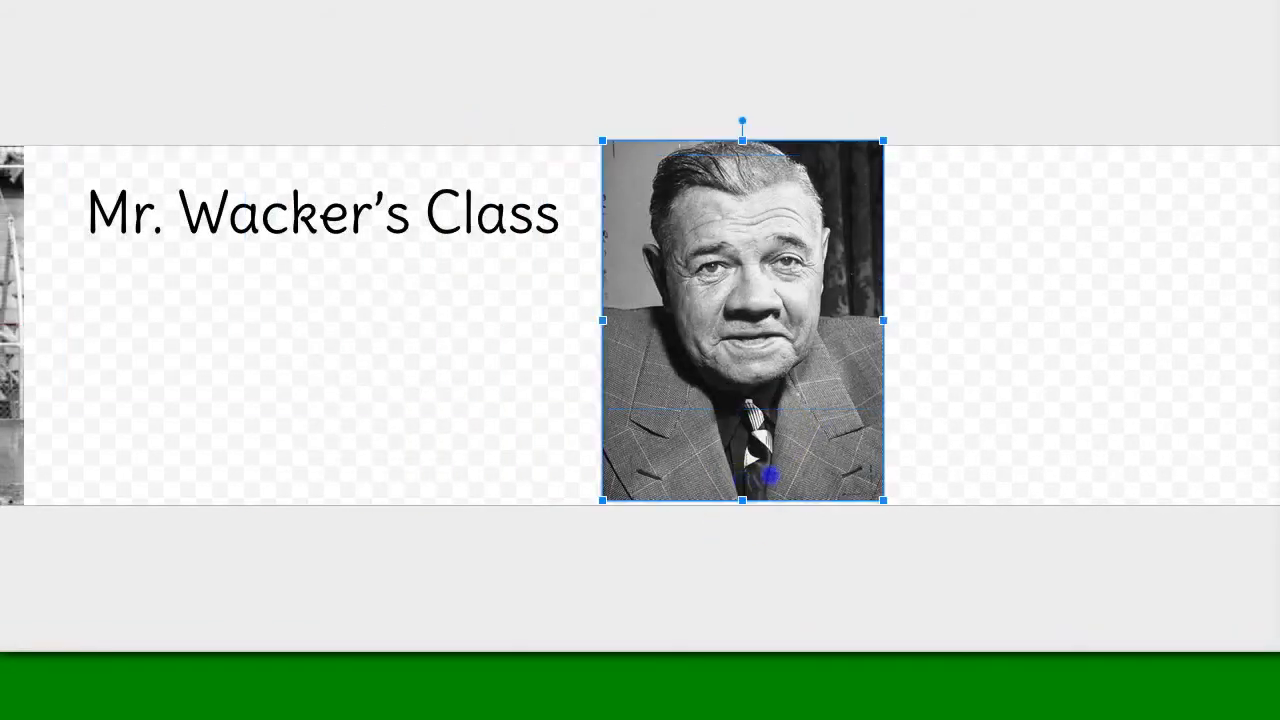
drag(768, 476, 1096, 485)
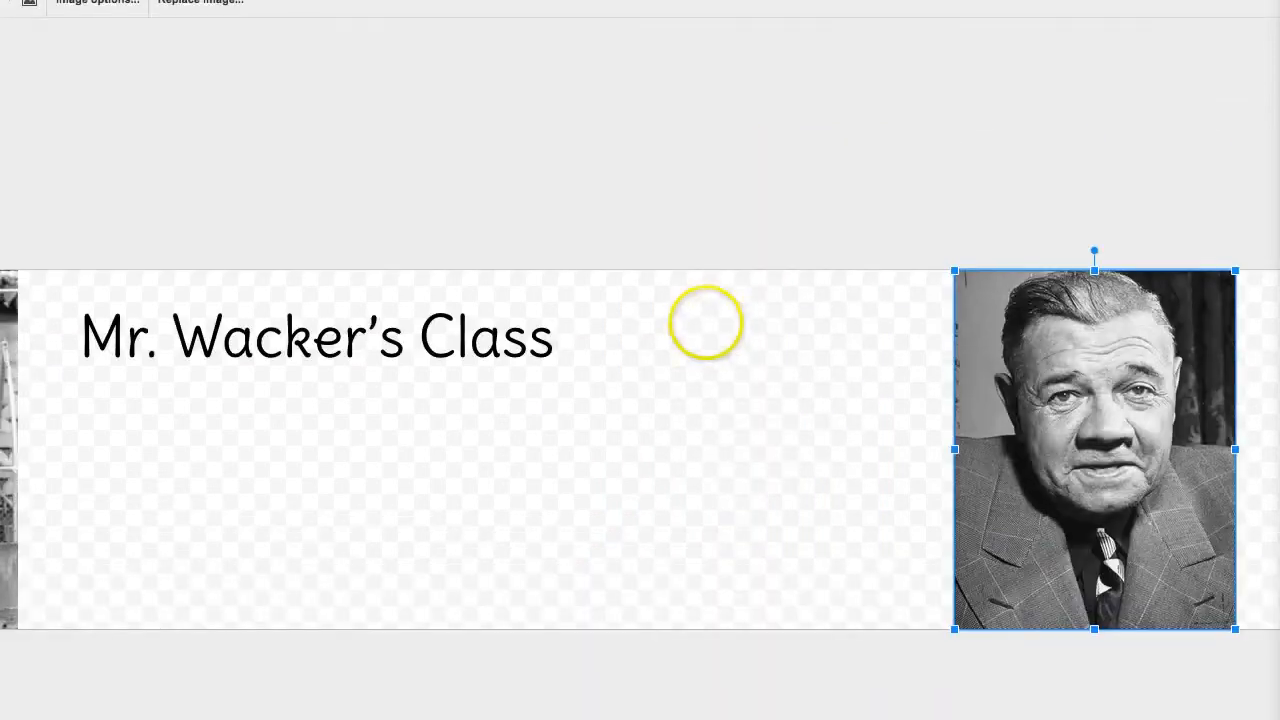
- Place the text cursor in the title just before the word Class
click(560, 185)
click(488, 340)
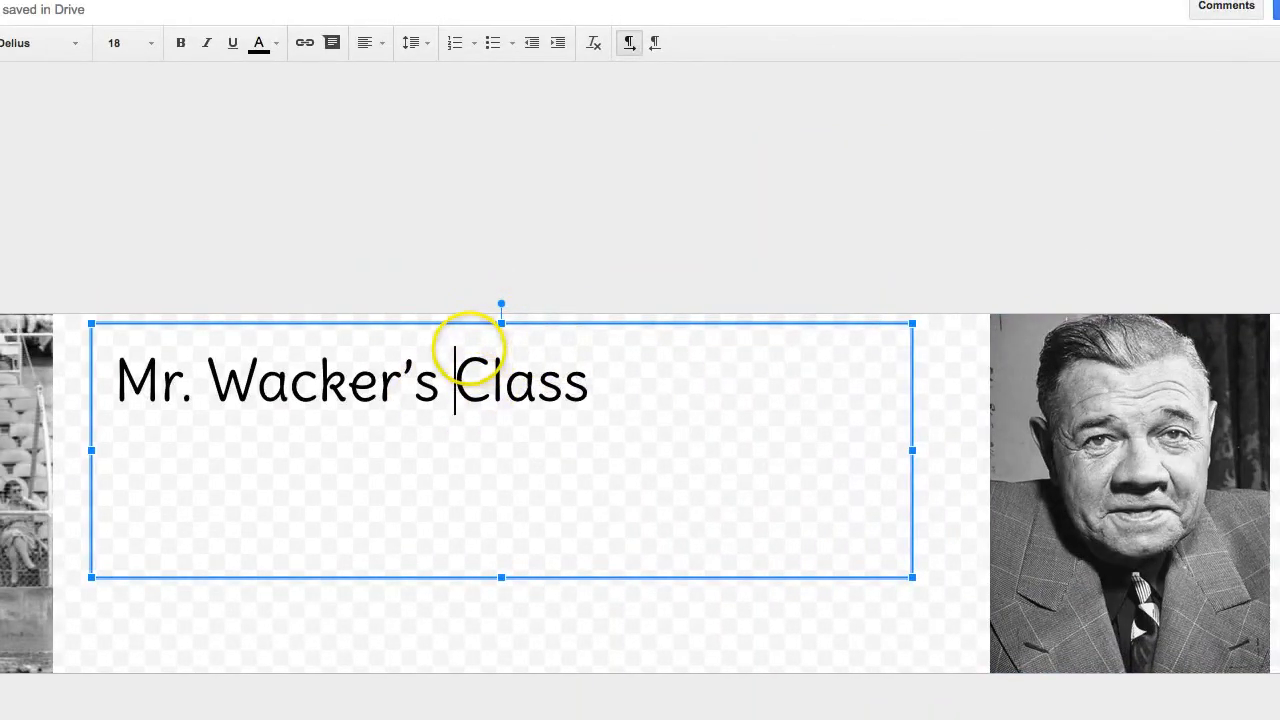